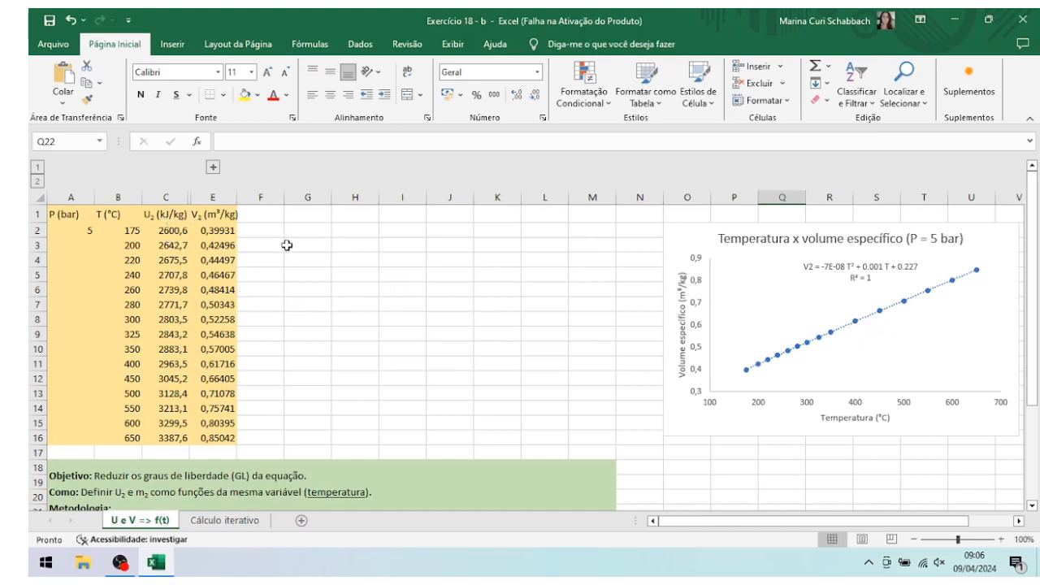
# Step: Insert an empty scatter chart with lines and markers and place it directly beside the data table, near row 1
pyautogui.click(318, 252)
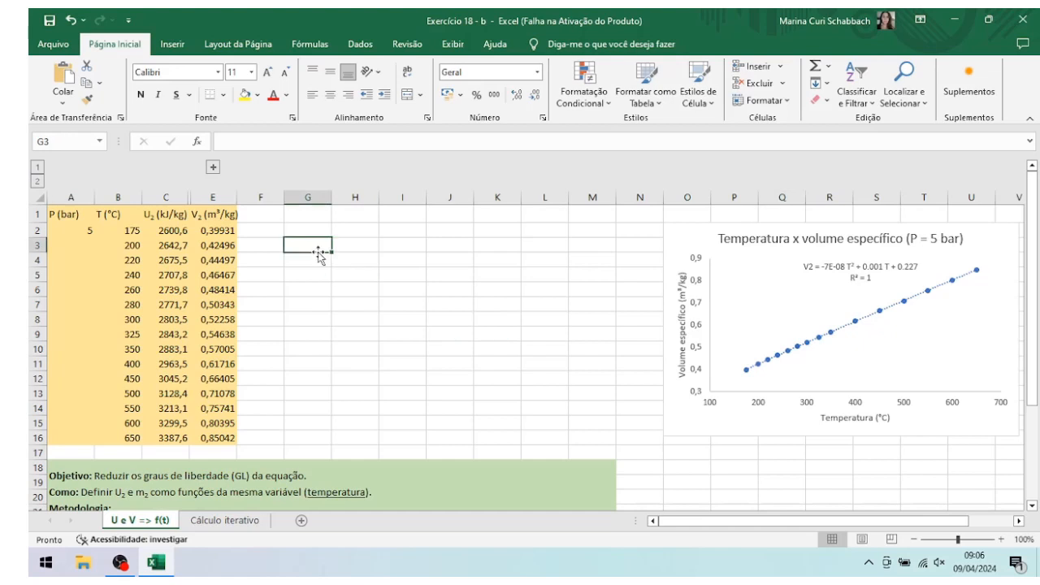
pyautogui.click(175, 47)
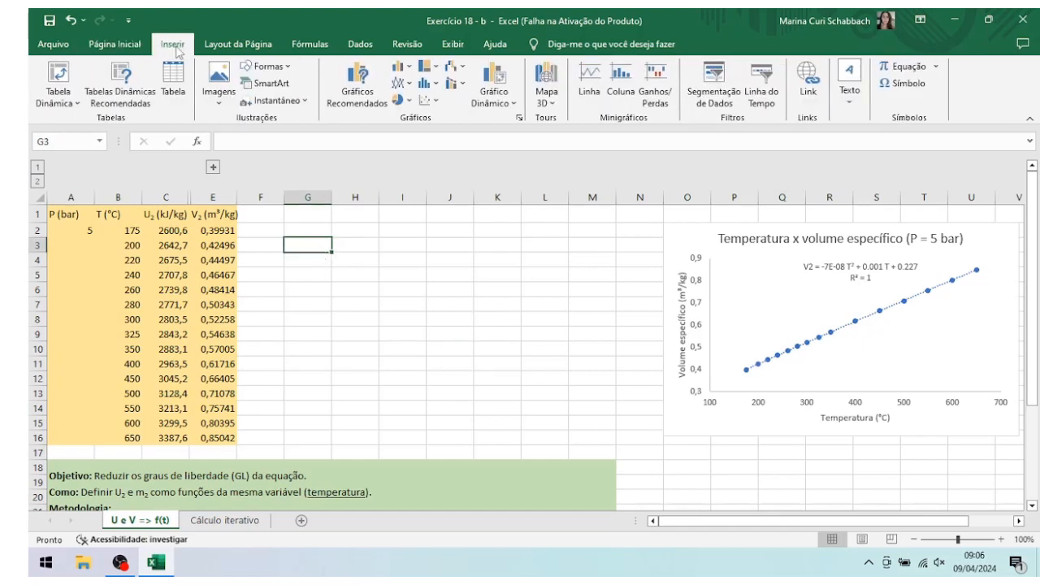
pyautogui.click(437, 101)
pyautogui.click(480, 149)
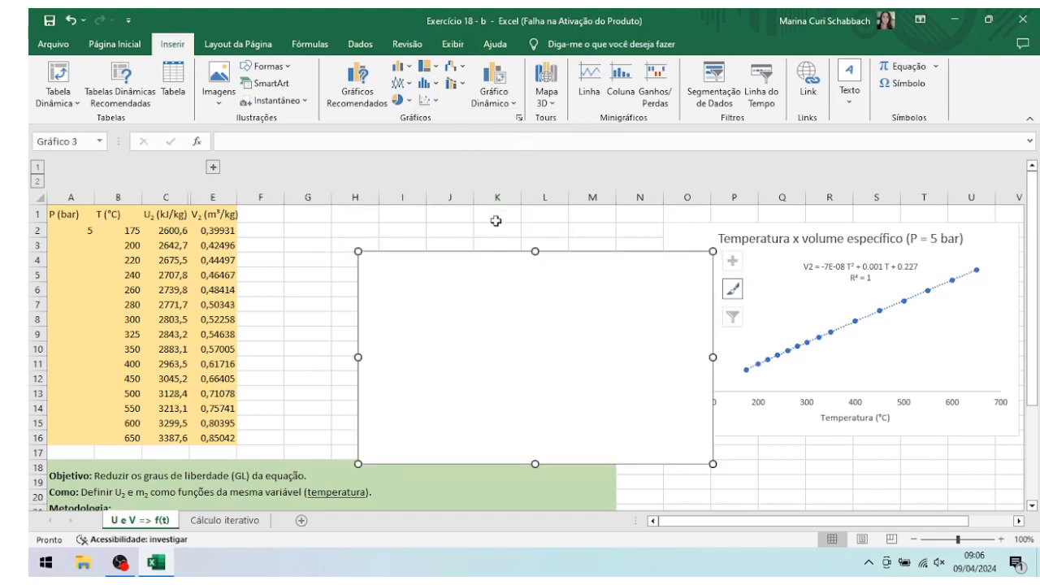
pyautogui.moveTo(488, 256); pyautogui.dragTo(388, 223)
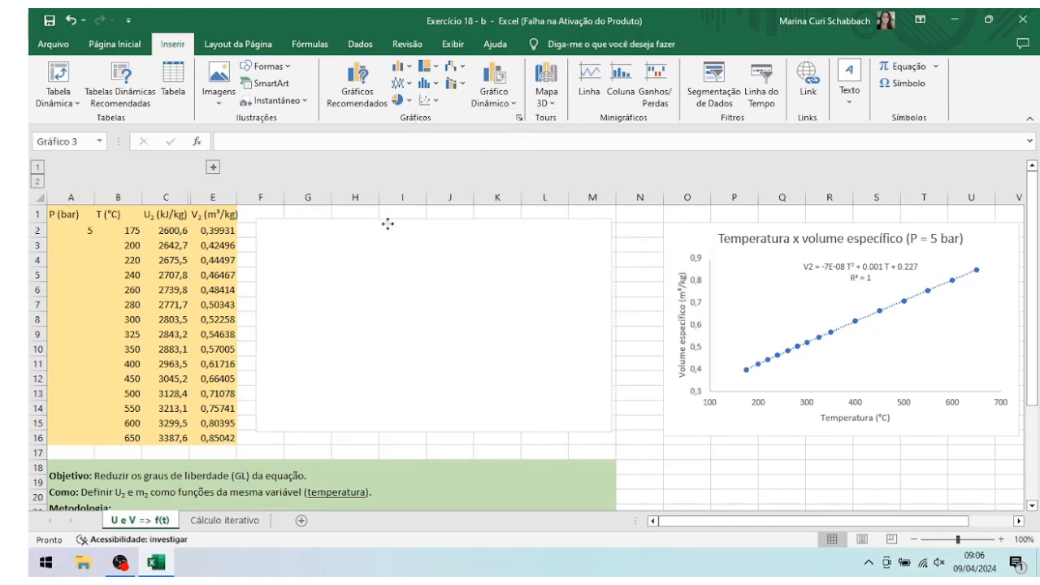
# Step: Set the new chart's data source to the temperature and U₂ values in B2:C16
pyautogui.rightClick(322, 305)
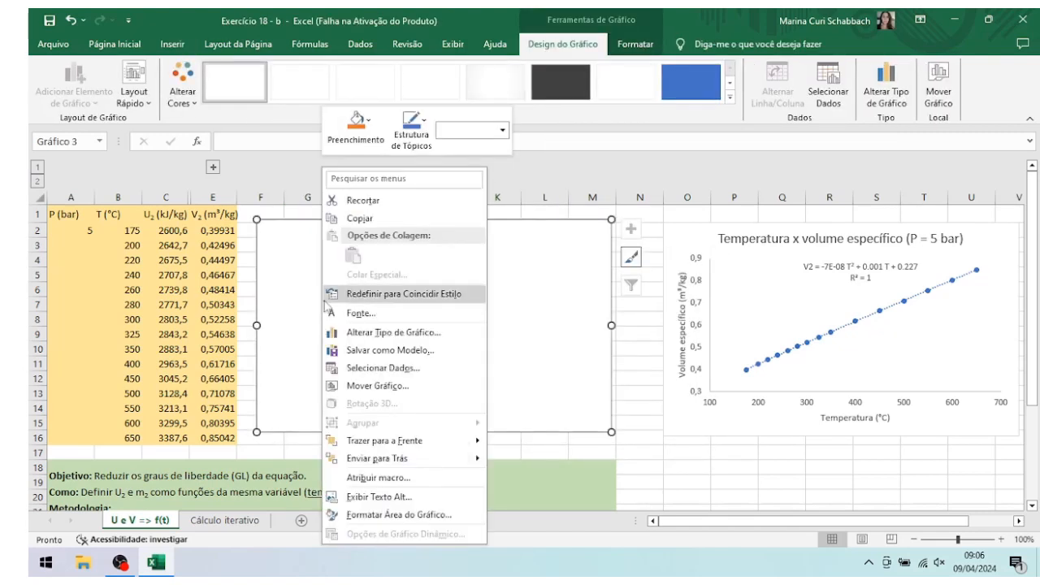
pyautogui.click(398, 370)
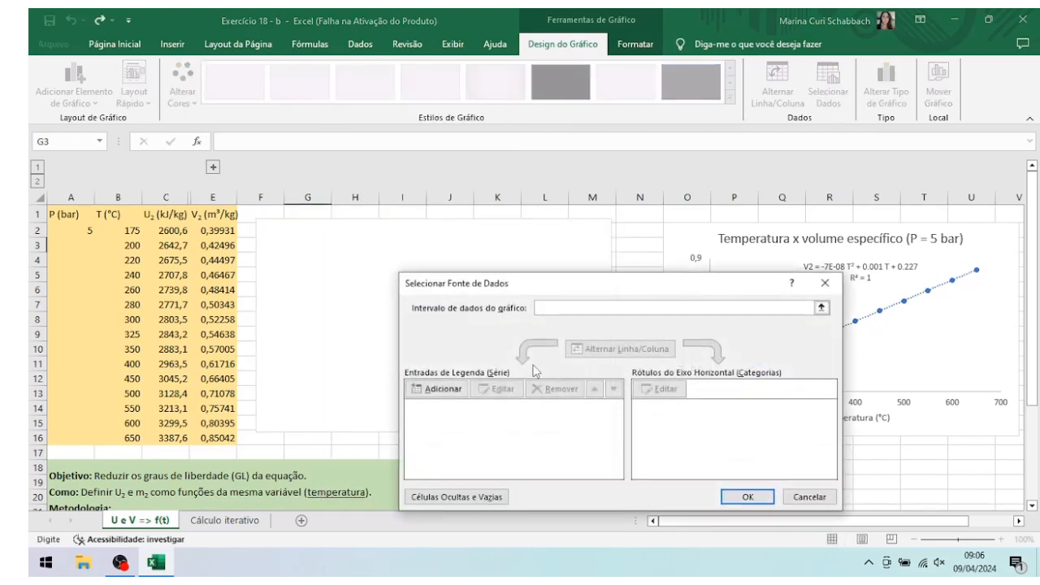
pyautogui.moveTo(105, 230); pyautogui.dragTo(173, 432)
pyautogui.click(748, 494)
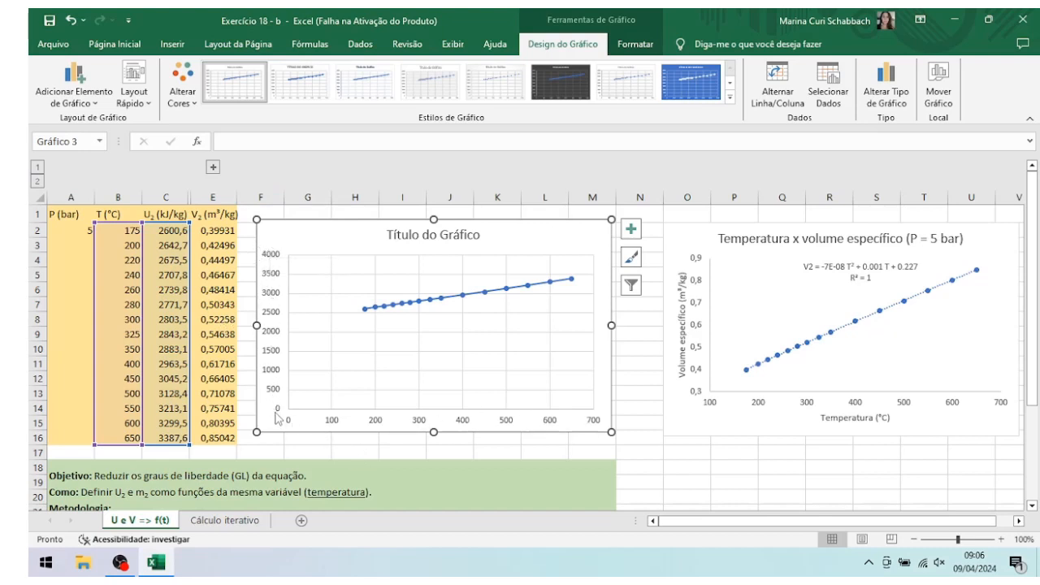
# Step: Title the new chart "Temperatura x energia interna específica (P = 5 bar)" and widen it slightly so the title fits on one line
pyautogui.click(463, 235)
pyautogui.click(477, 235)
pyautogui.press('BackSpace')
pyautogui.press('BackSpace')
pyautogui.press('BackSpace')
pyautogui.press('BackSpace')
pyautogui.press('BackSpace')
pyautogui.press('BackSpace')
pyautogui.press('BackSpace')
pyautogui.press('BackSpace')
pyautogui.press('BackSpace')
pyautogui.press('BackSpace')
pyautogui.press('BackSpace')
pyautogui.press('BackSpace')
pyautogui.press('BackSpace')
pyautogui.press('BackSpace')
pyautogui.press('BackSpace')
pyautogui.press('BackSpace')
pyautogui.write('emperatura x')
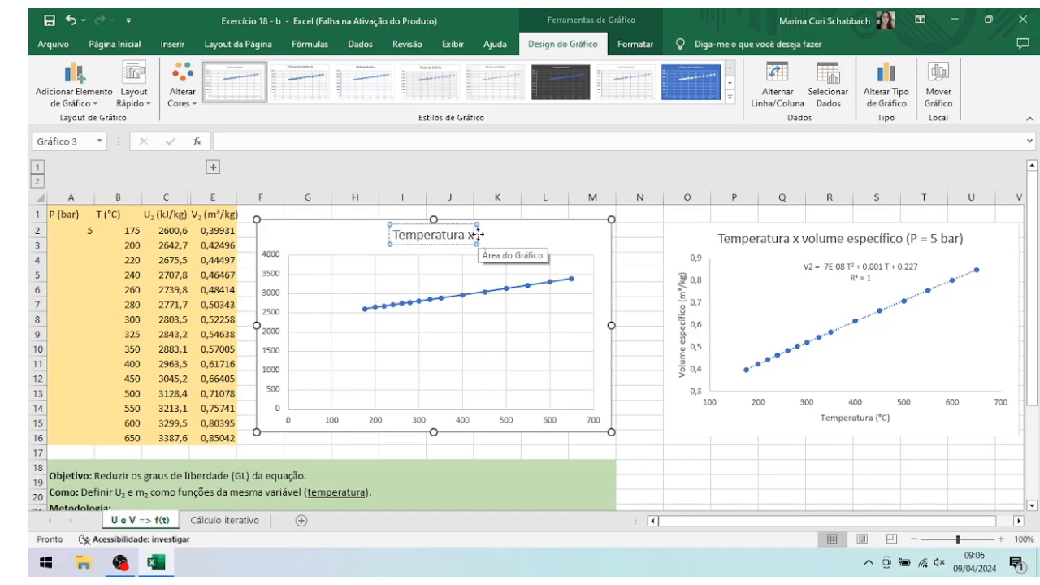
pyautogui.write(' ener')
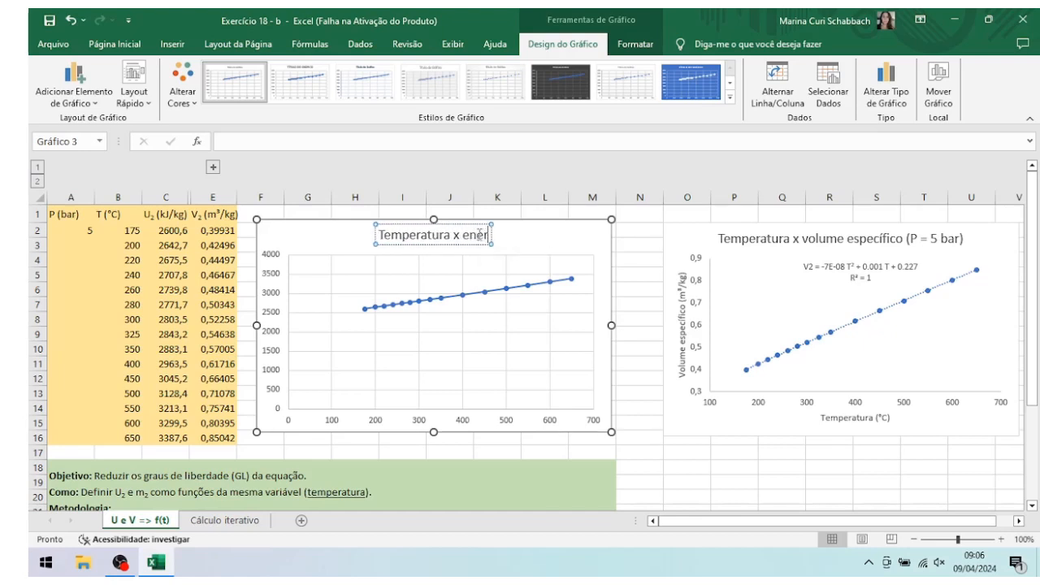
pyautogui.write('gia interna es')
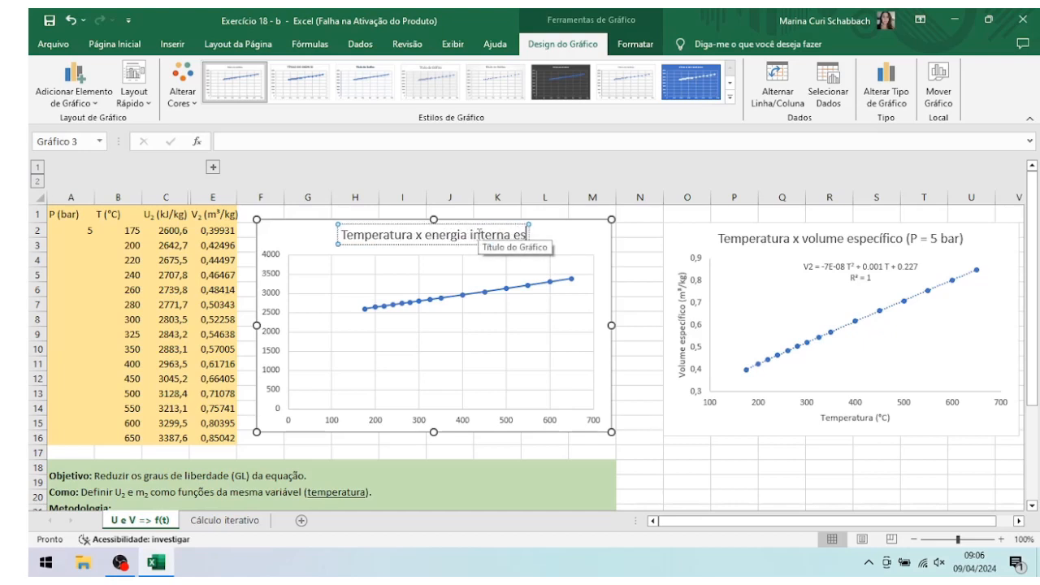
pyautogui.write('pec')
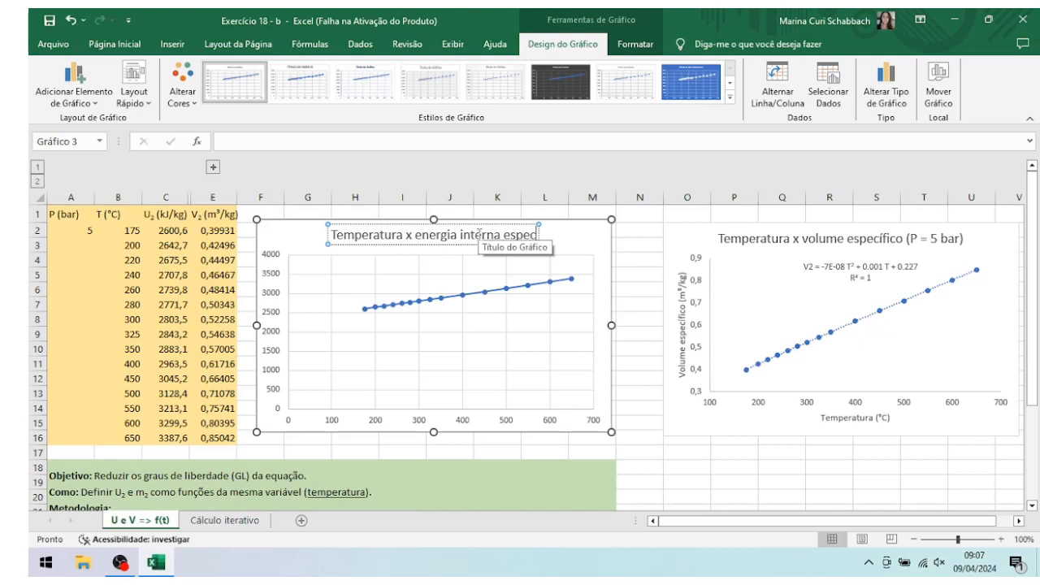
pyautogui.write('ífica (P')
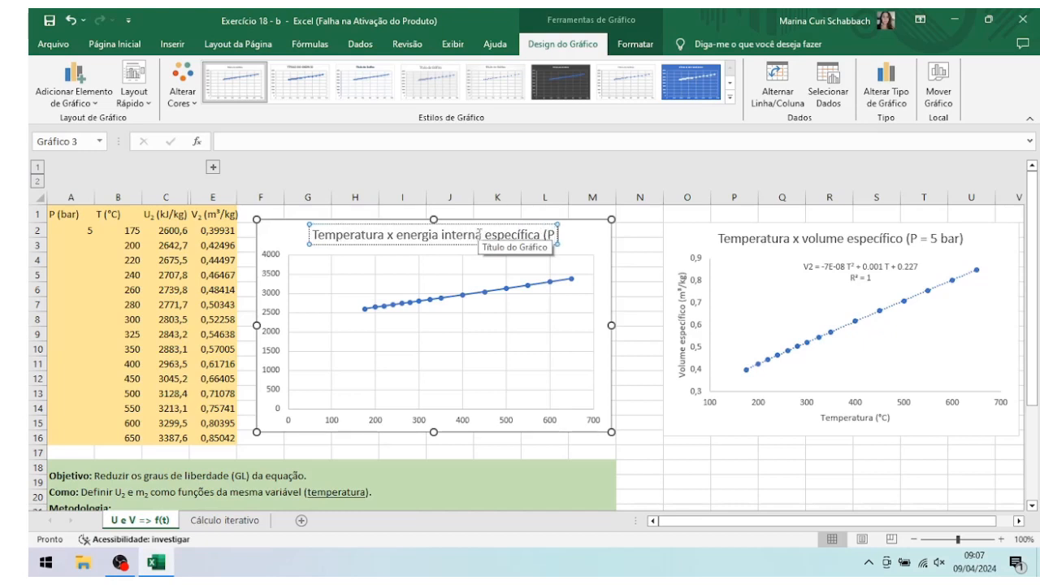
pyautogui.write(' =')
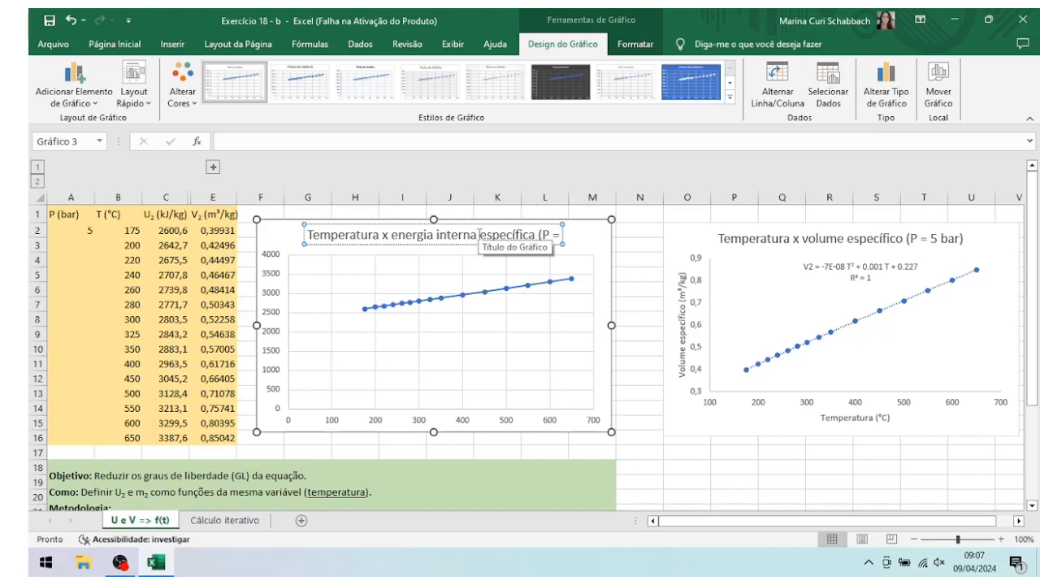
pyautogui.write(' 5 ba')
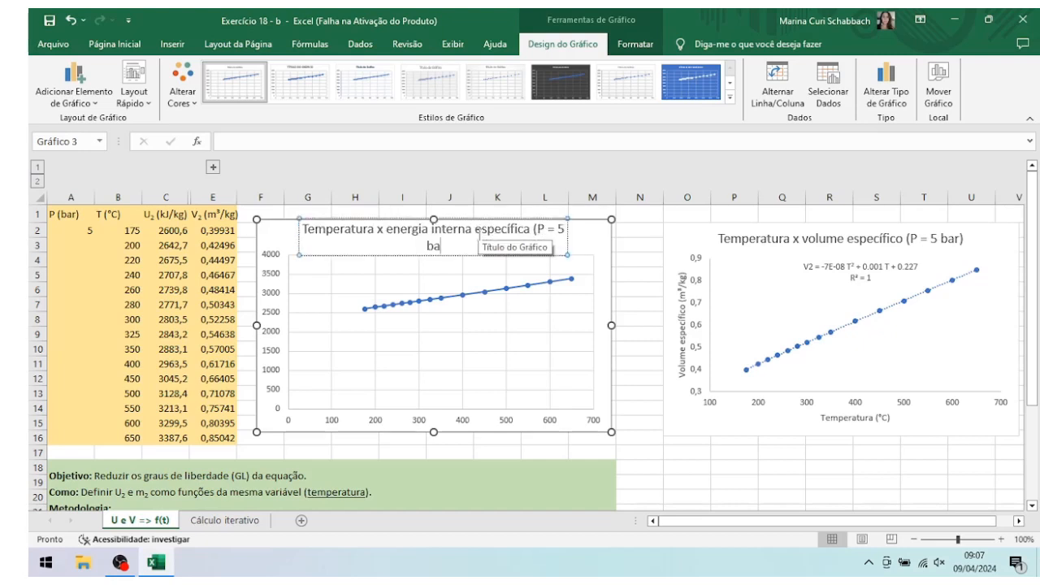
pyautogui.write('r)')
pyautogui.moveTo(612, 325); pyautogui.dragTo(630, 326)
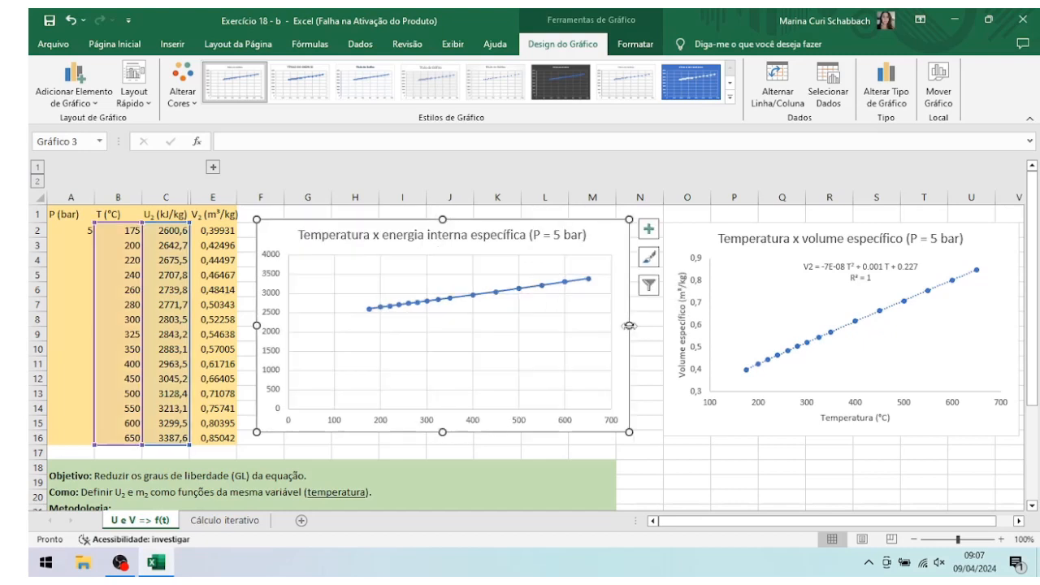
# Step: Set the minimum of the new chart's horizontal axis to 100
pyautogui.rightClick(433, 424)
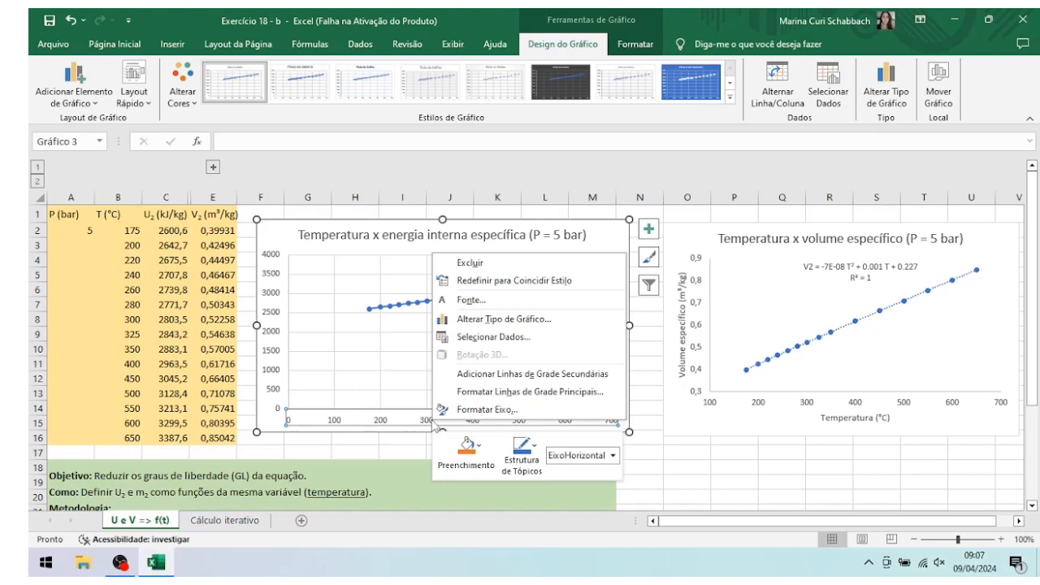
pyautogui.click(467, 412)
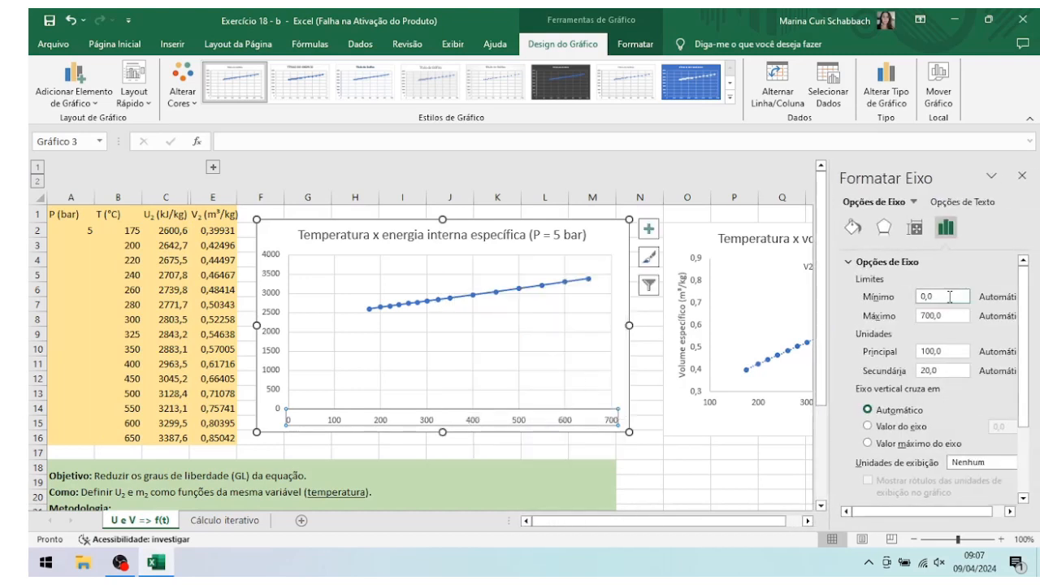
pyautogui.click(949, 297)
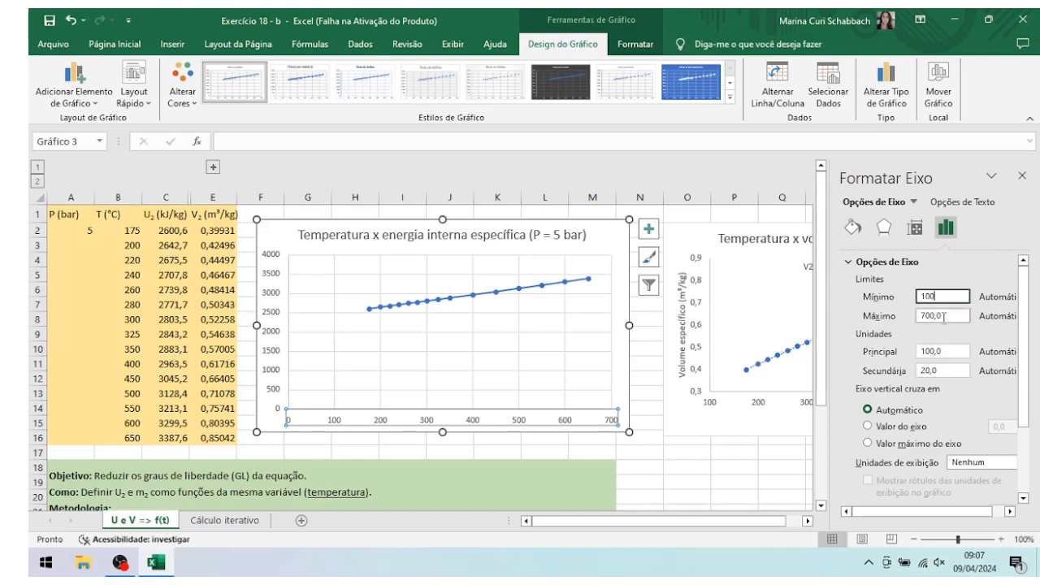
pyautogui.scroll(-3, 943, 342)
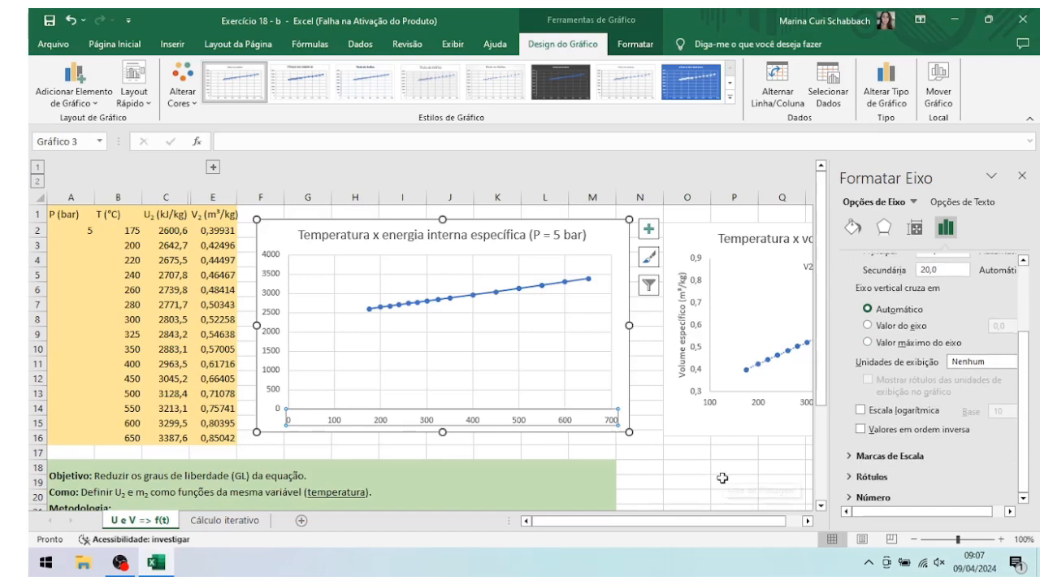
pyautogui.click(725, 479)
pyautogui.click(1022, 176)
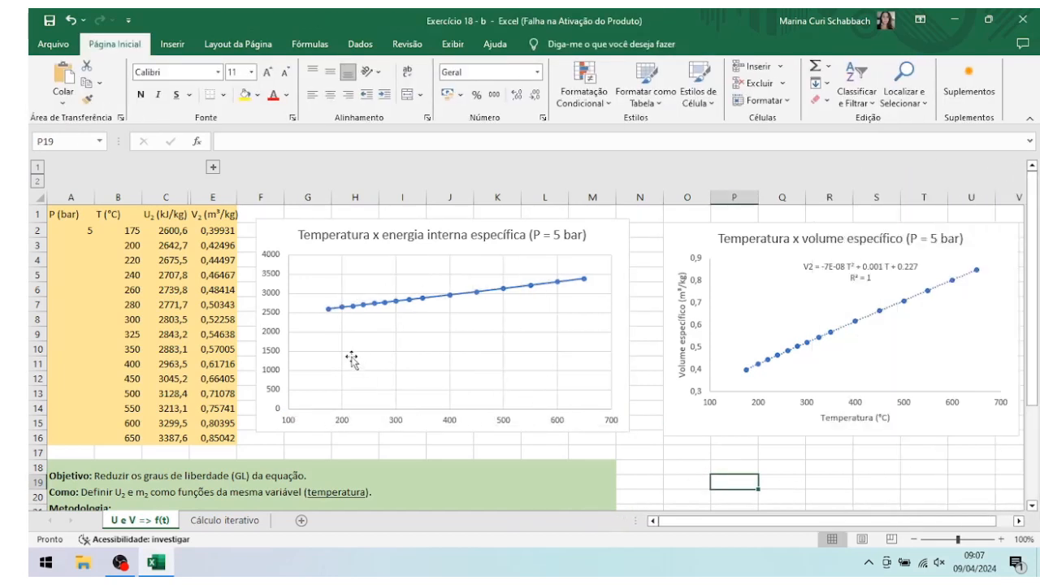
# Step: Set the minimum of the internal energy chart's vertical axis to 2000
pyautogui.click(272, 303)
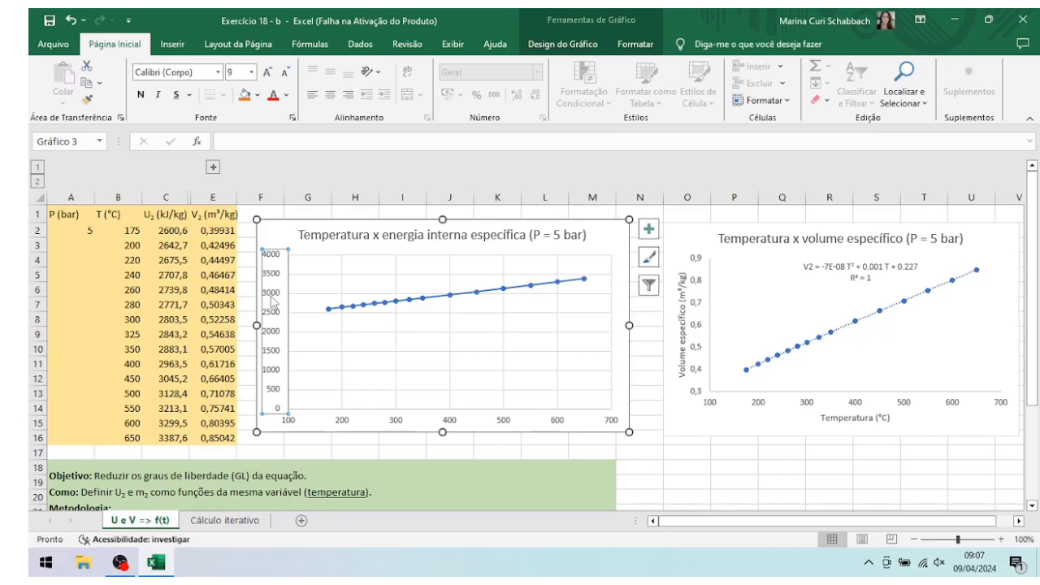
pyautogui.rightClick(273, 299)
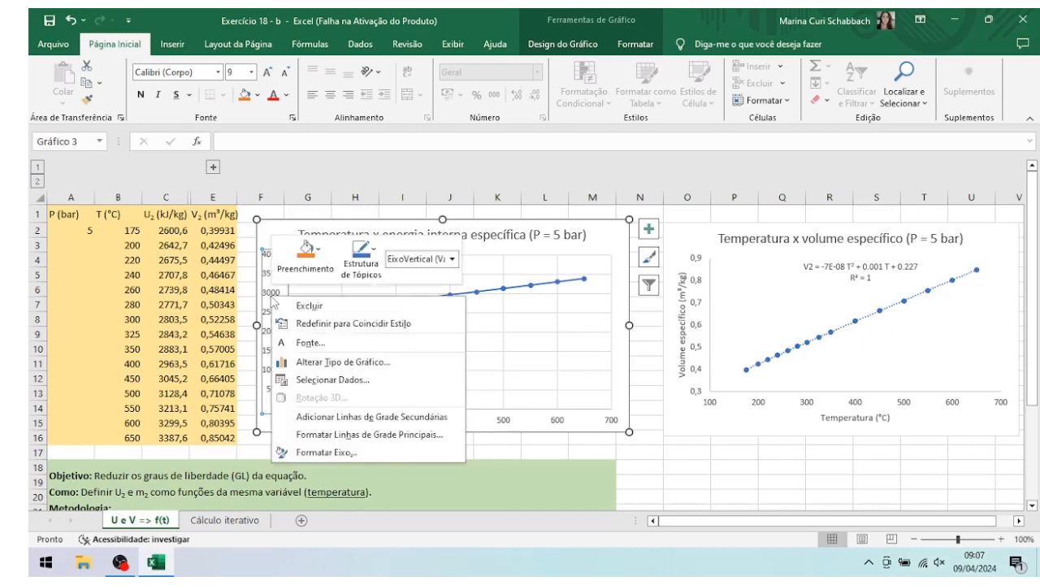
pyautogui.click(322, 456)
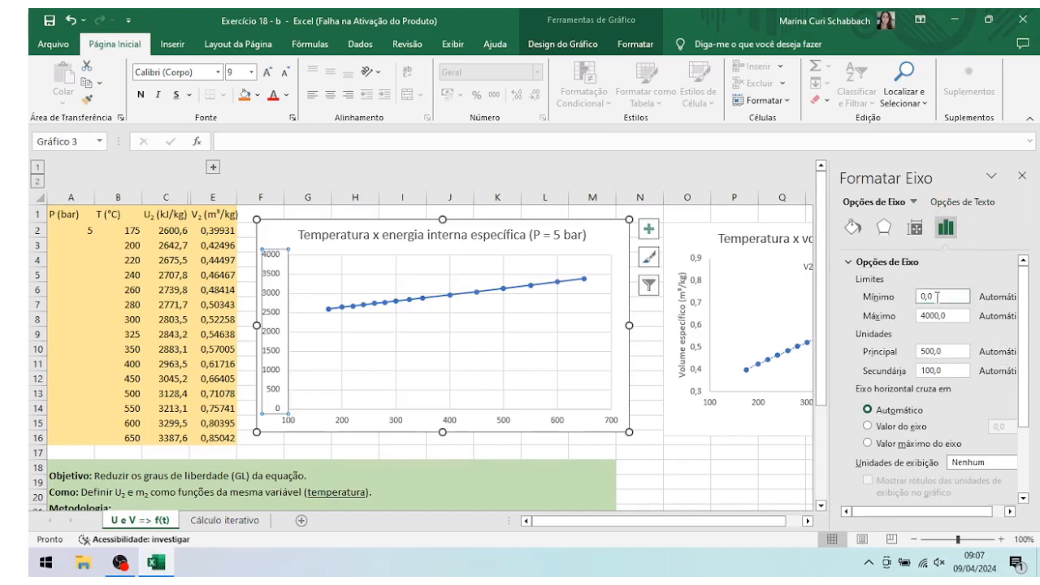
pyautogui.click(937, 297)
pyautogui.press('BackSpace')
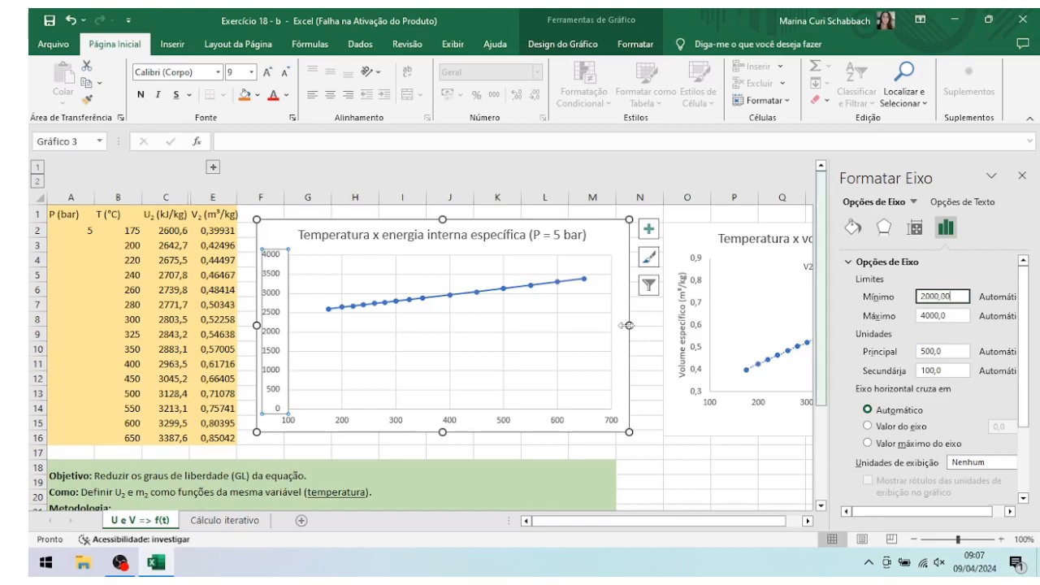
pyautogui.press('Return')
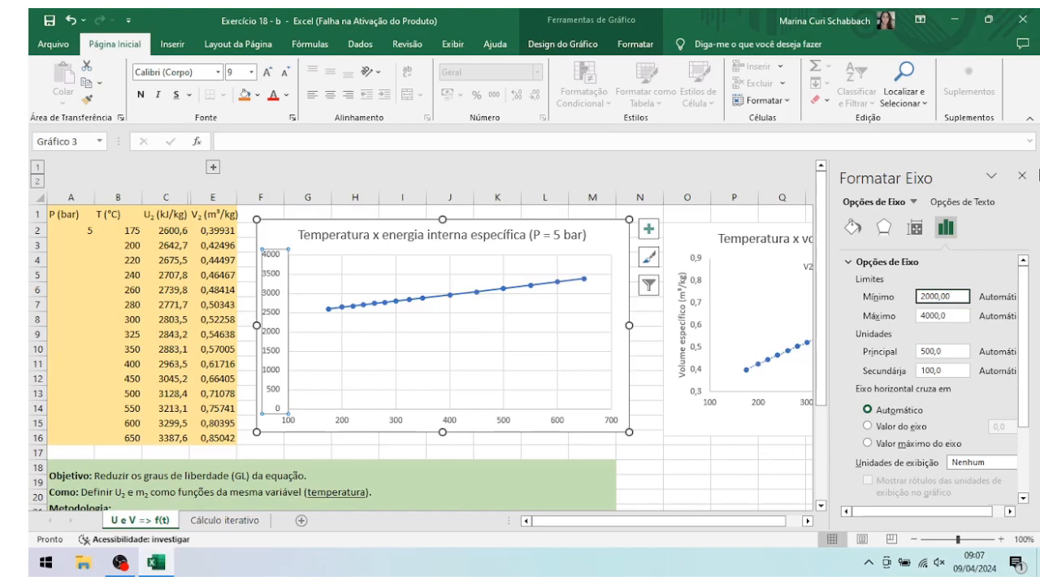
pyautogui.click(1022, 176)
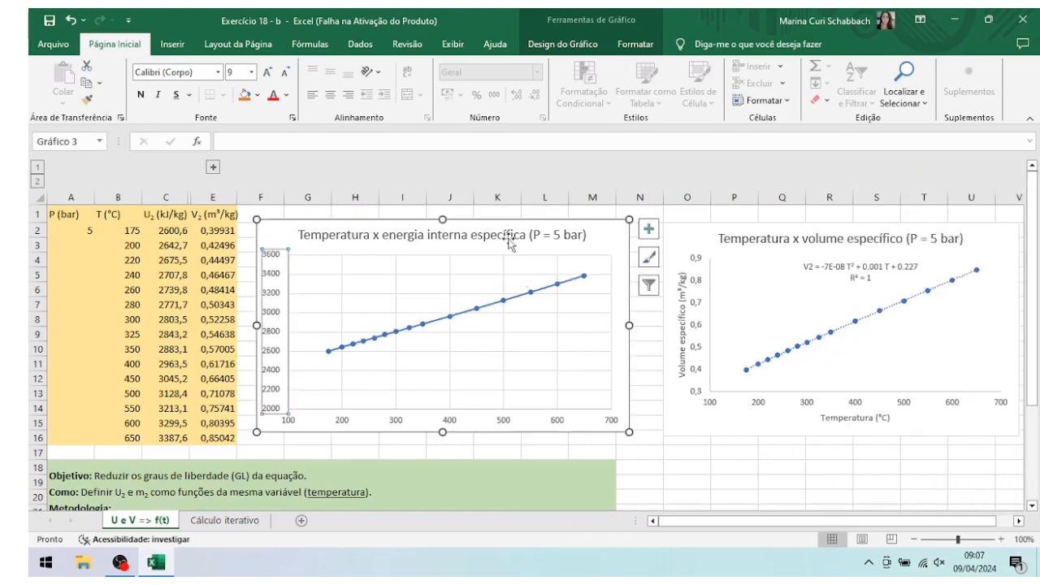
# Step: Add a linear trendline to the internal energy series, displaying its equation and R-squared value on the chart
pyautogui.click(437, 326)
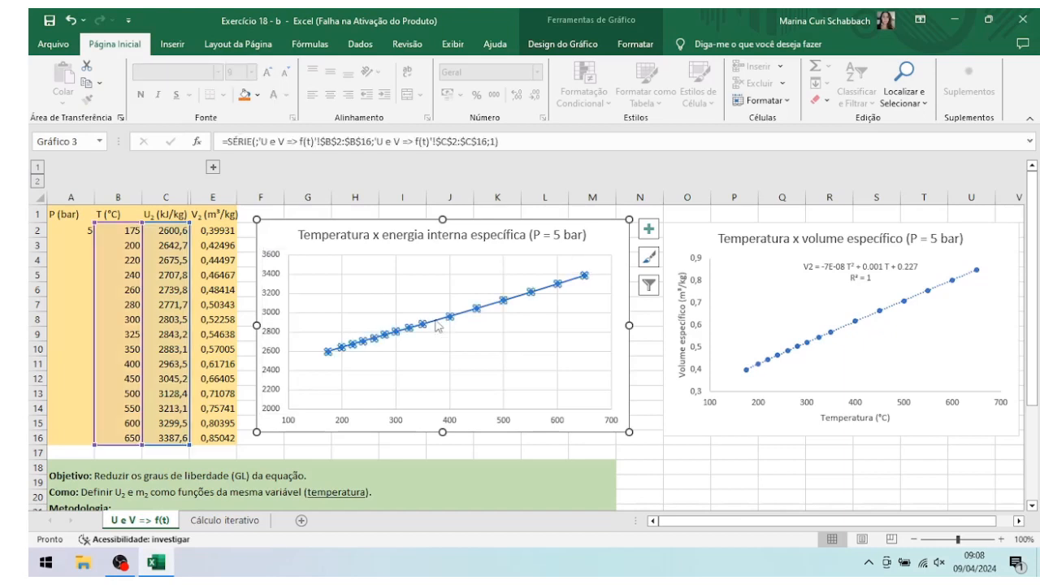
pyautogui.rightClick(437, 325)
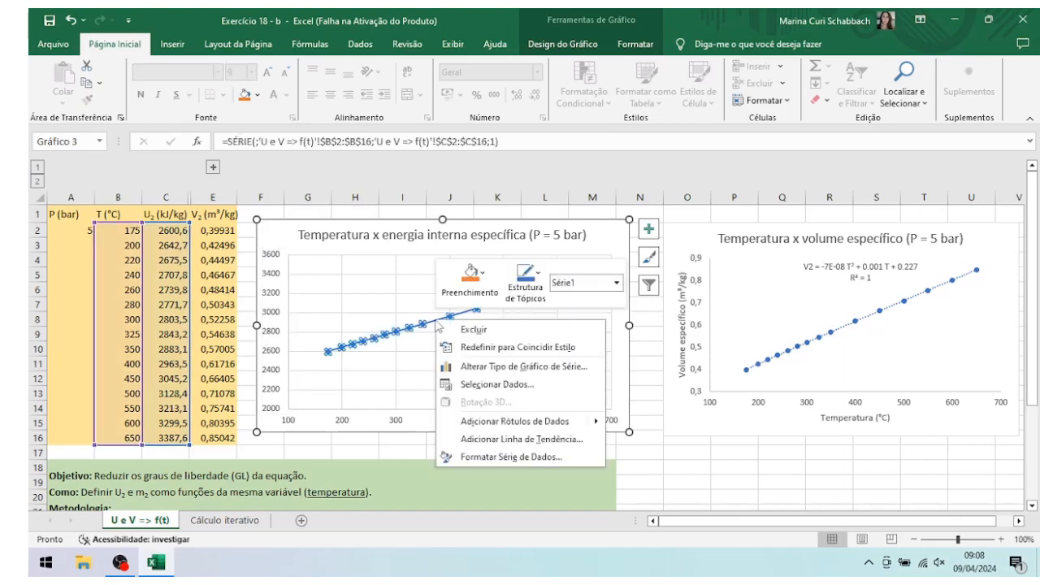
pyautogui.click(528, 440)
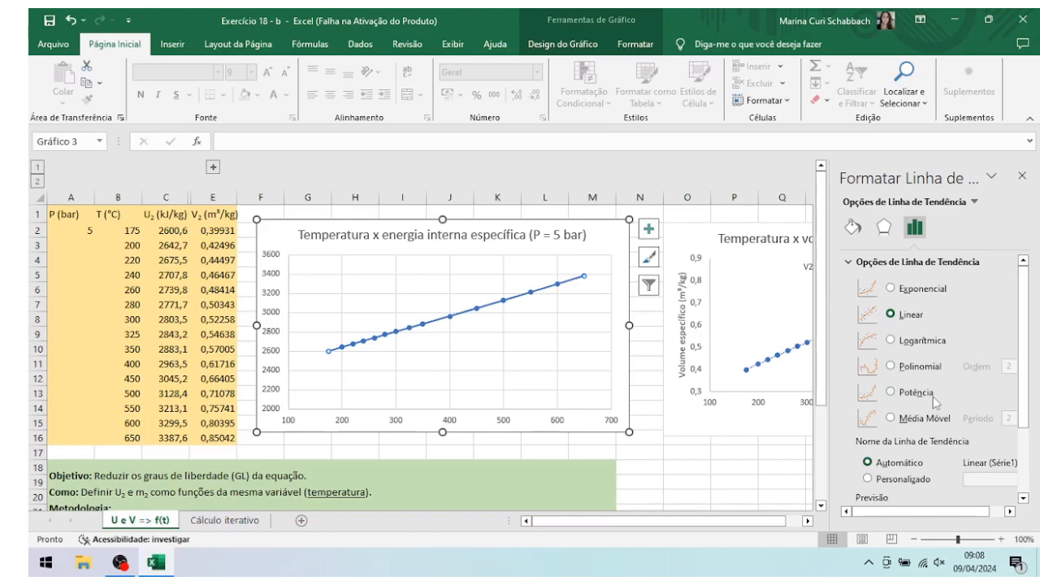
pyautogui.scroll(-3, 947, 417)
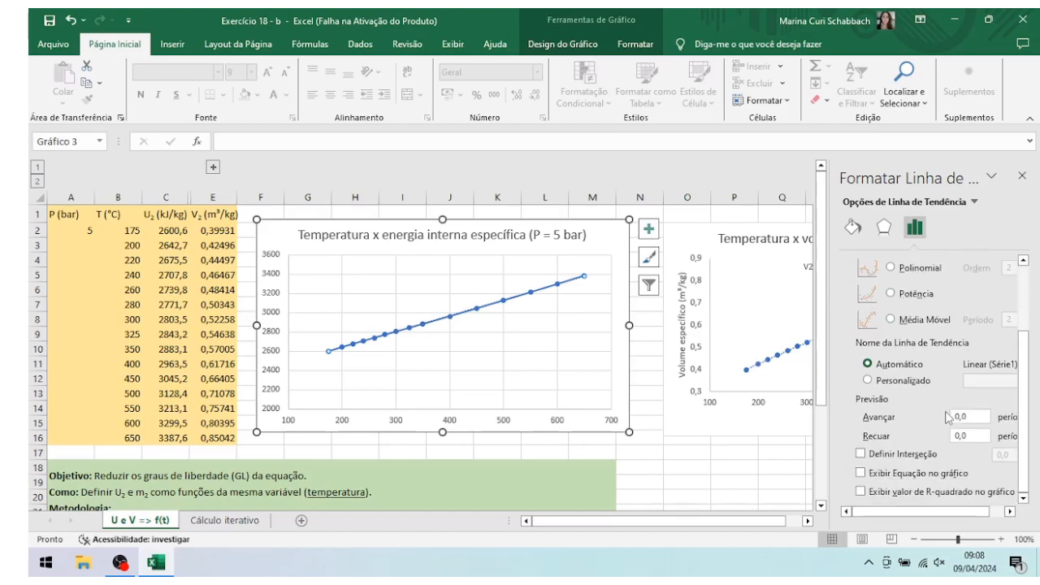
pyautogui.click(897, 479)
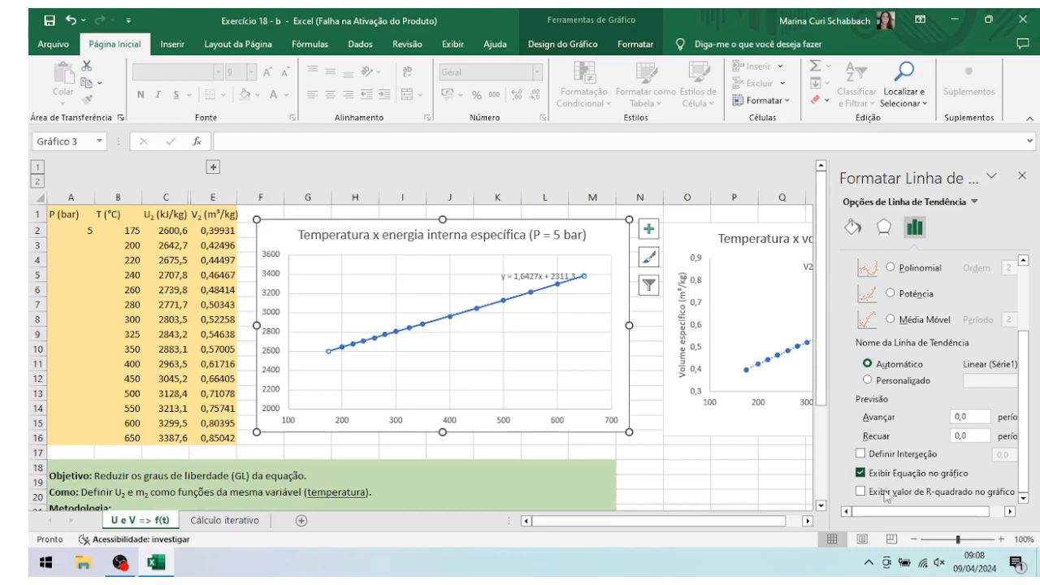
pyautogui.click(861, 492)
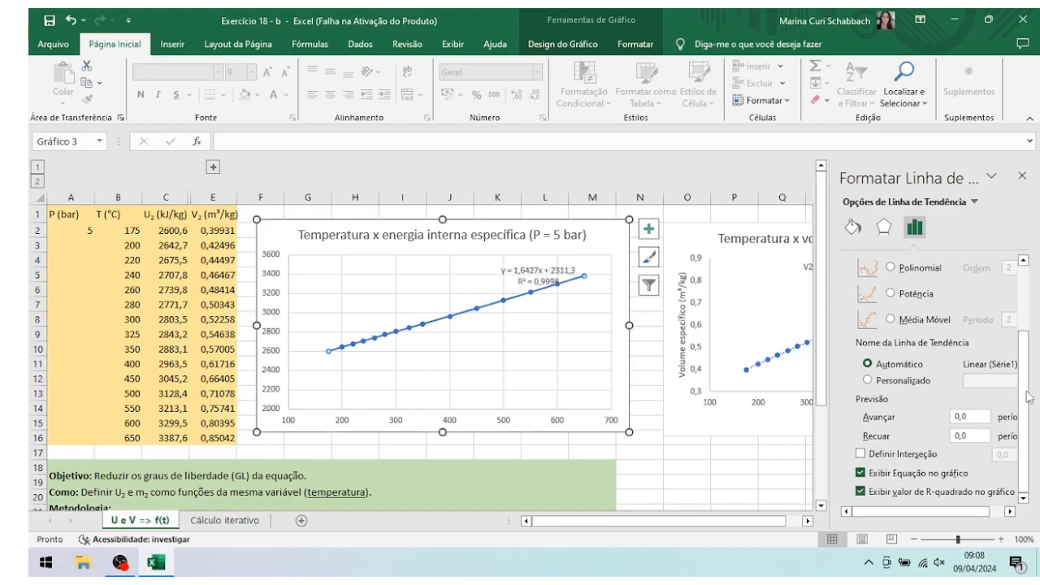
pyautogui.click(1020, 177)
# Step: Move the internal energy chart's trendline equation label clear of the data line and set its font size to 12
pyautogui.click(543, 264)
pyautogui.moveTo(538, 262); pyautogui.dragTo(452, 257)
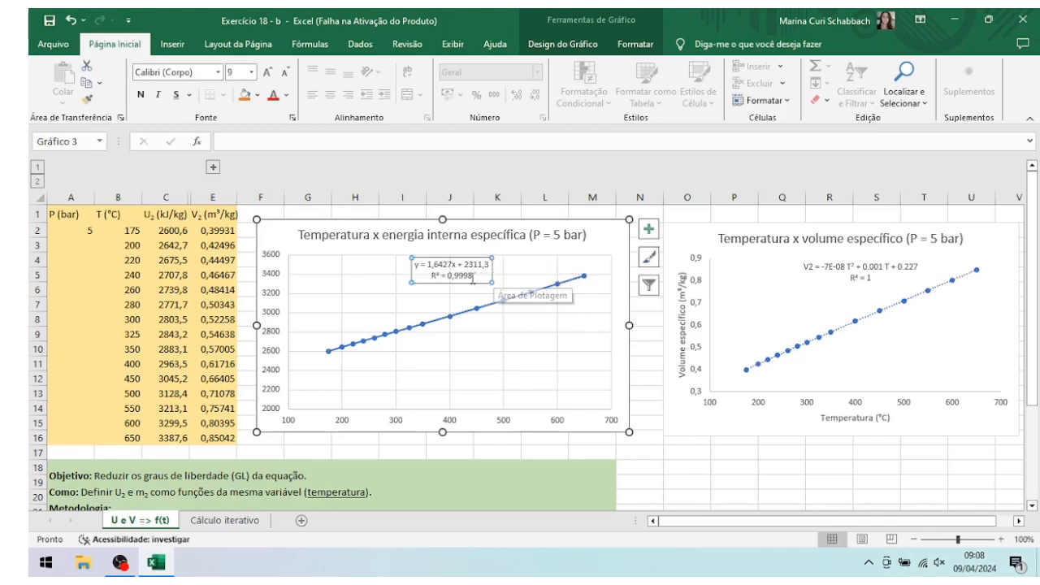
pyautogui.moveTo(473, 278); pyautogui.dragTo(415, 270)
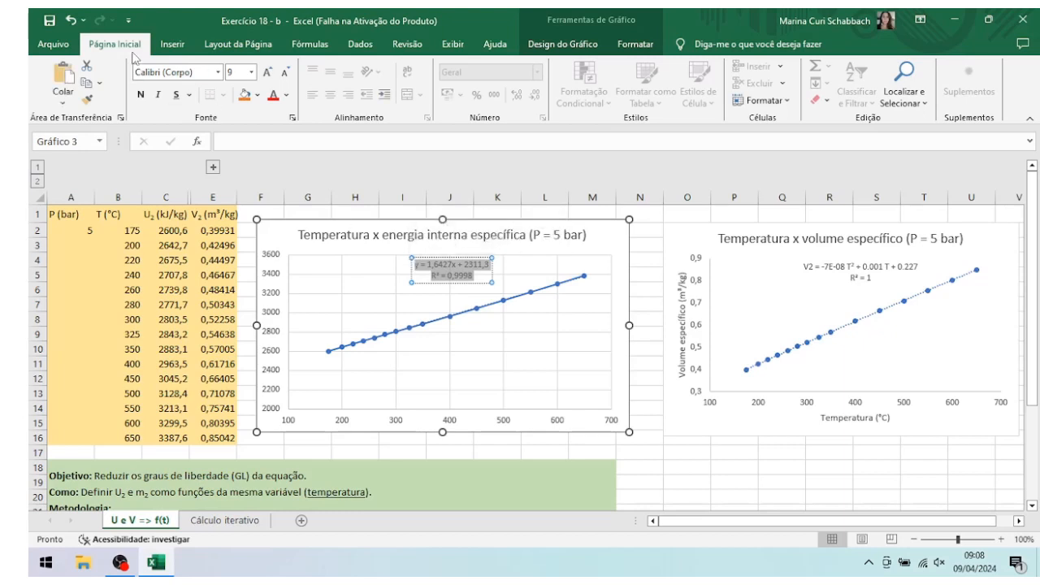
pyautogui.click(252, 72)
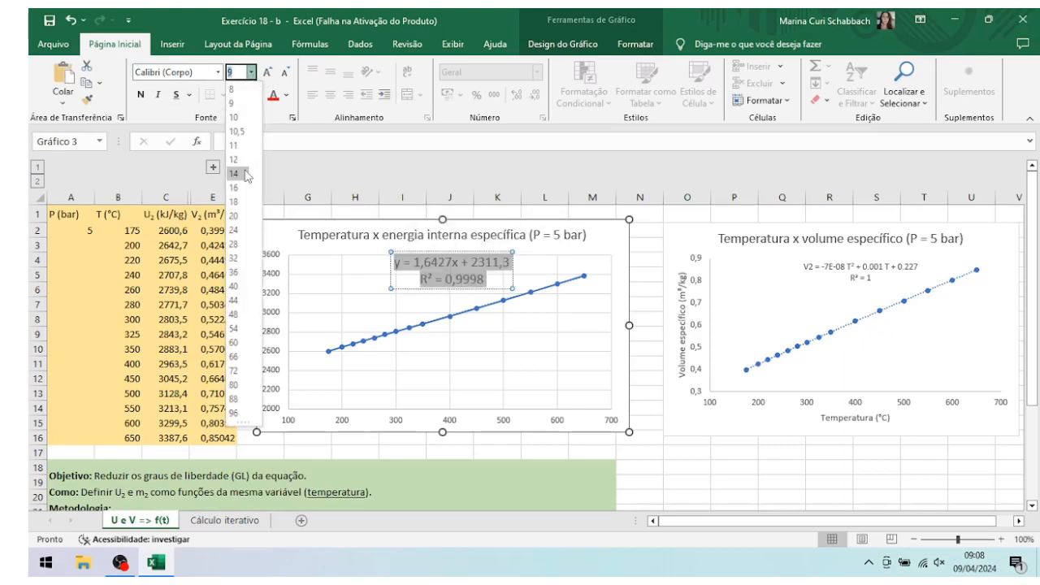
pyautogui.click(235, 160)
pyautogui.click(525, 380)
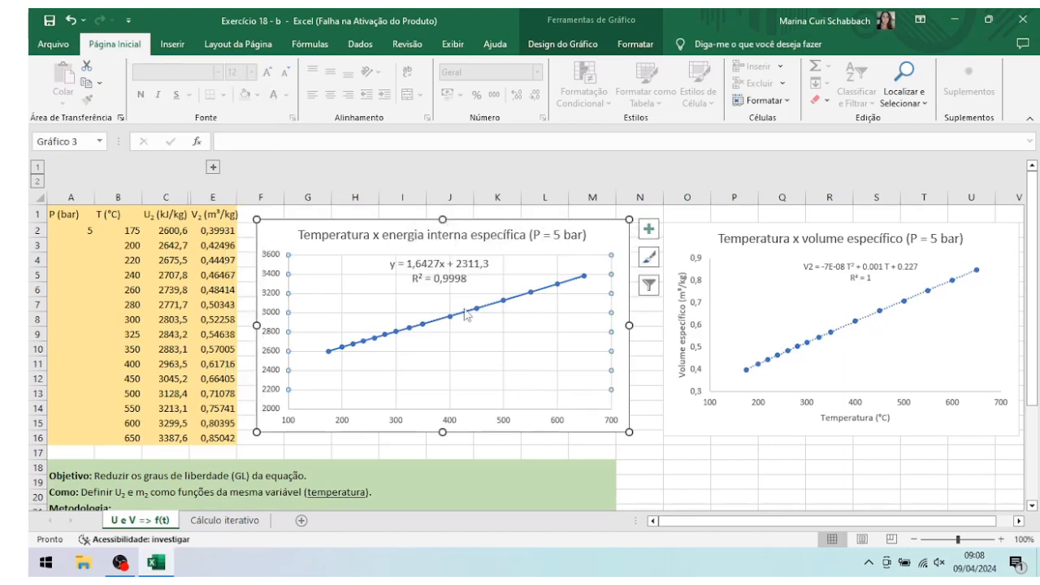
# Step: Edit the internal energy trendline equation so its variables read U2 instead of y and T instead of x
pyautogui.click(399, 265)
pyautogui.click(440, 263)
pyautogui.click(397, 264)
pyautogui.press('BackSpace')
pyautogui.write('U2')
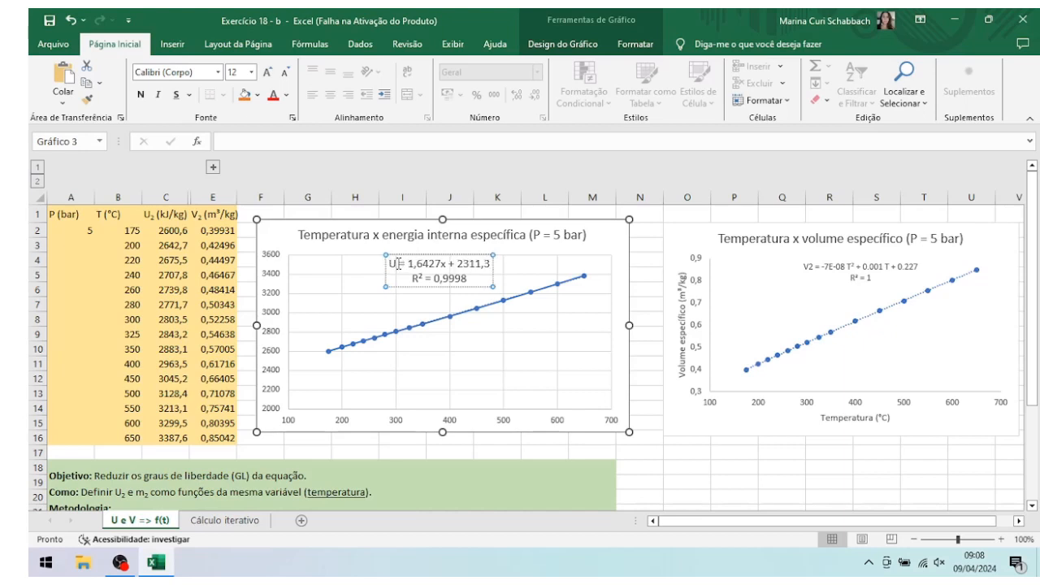
pyautogui.click(451, 264)
pyautogui.press('BackSpace')
pyautogui.write('t')
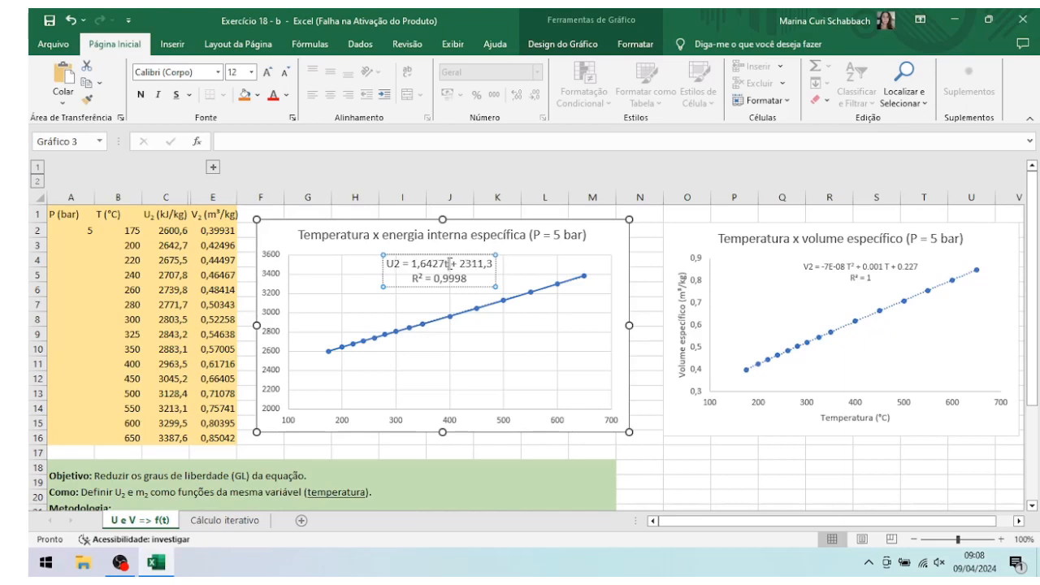
pyautogui.press('BackSpace')
pyautogui.write('T')
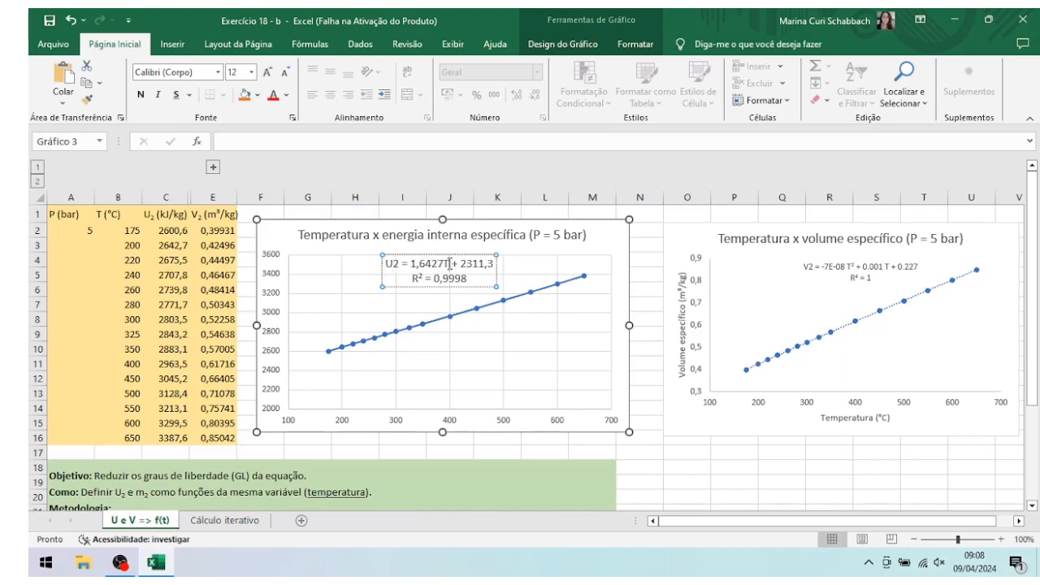
pyautogui.click(541, 280)
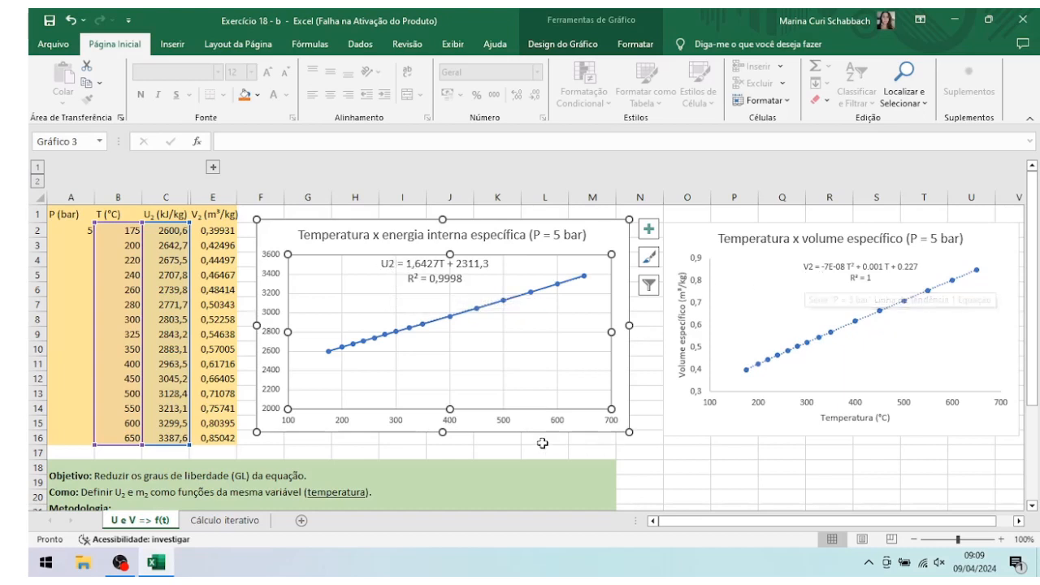
pyautogui.click(504, 423)
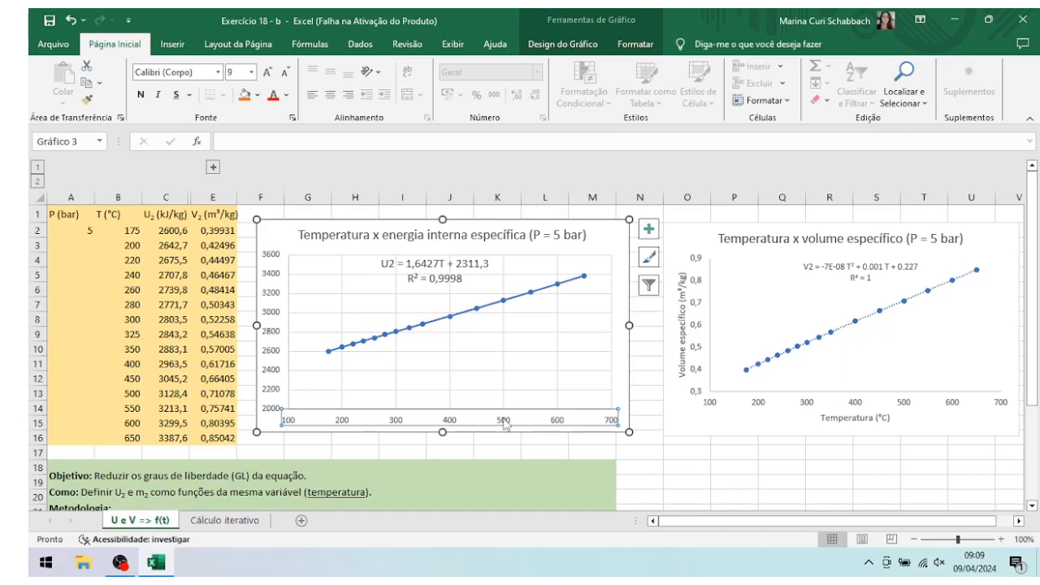
pyautogui.rightClick(504, 423)
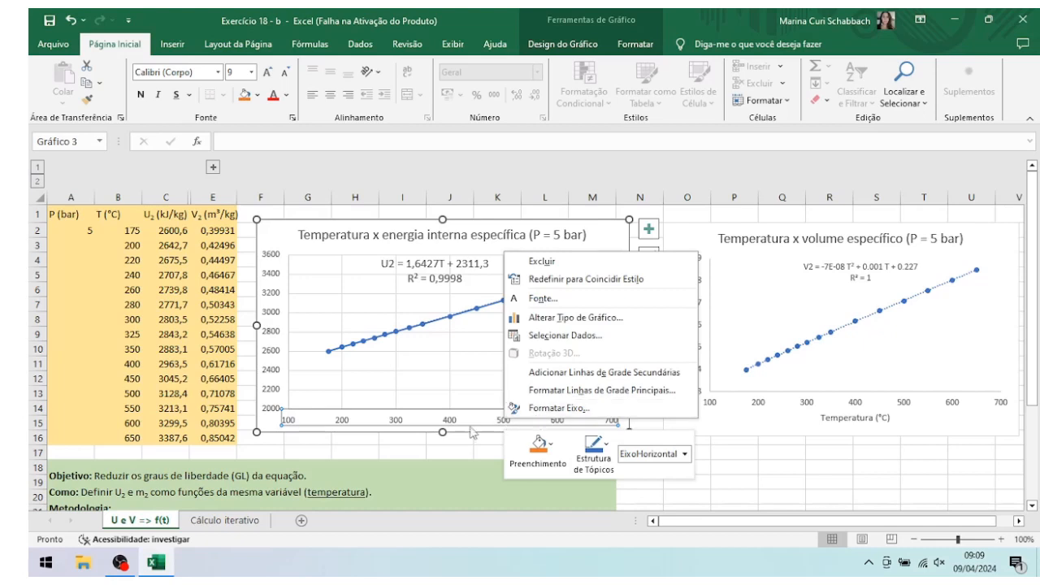
pyautogui.press('Escape')
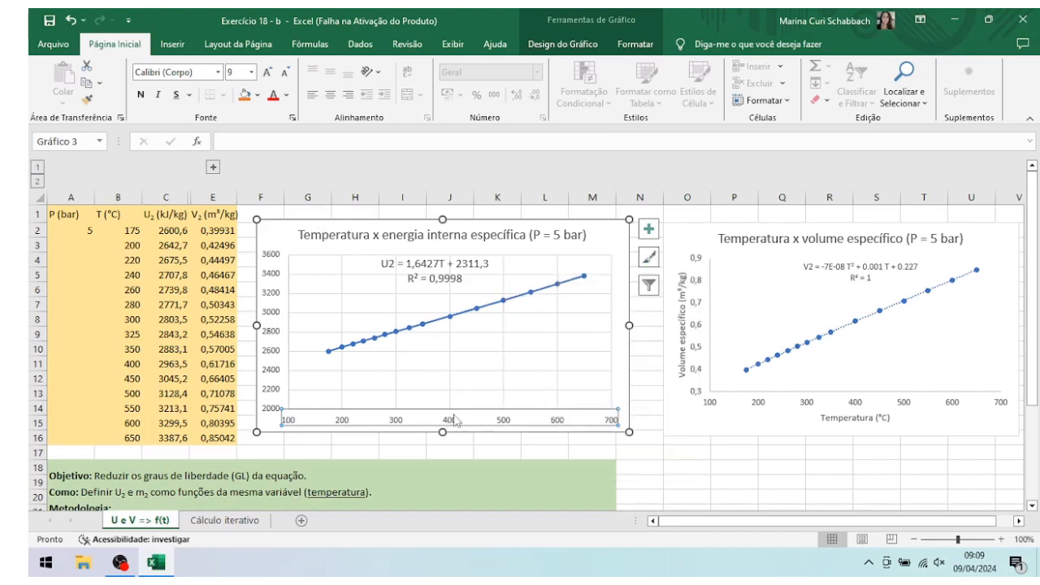
# Step: Add a primary horizontal axis title to the internal energy chart
pyautogui.click(503, 357)
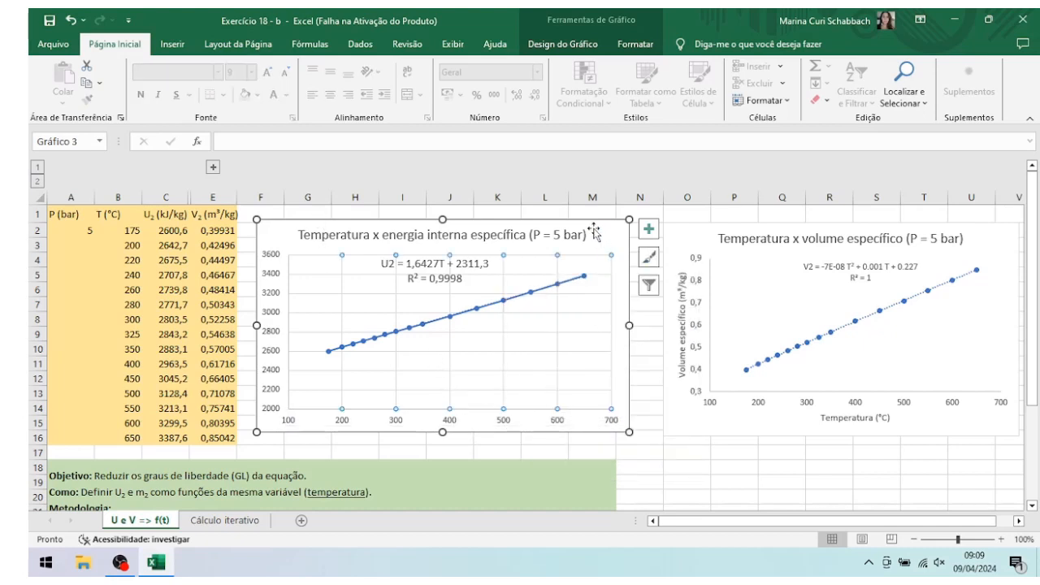
pyautogui.click(582, 45)
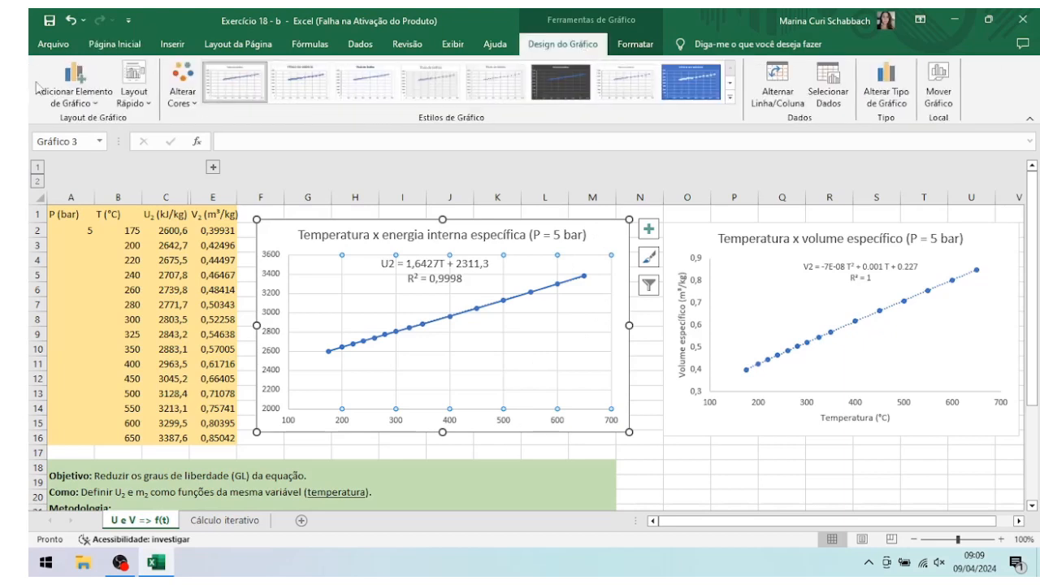
pyautogui.click(68, 95)
pyautogui.moveTo(88, 137)
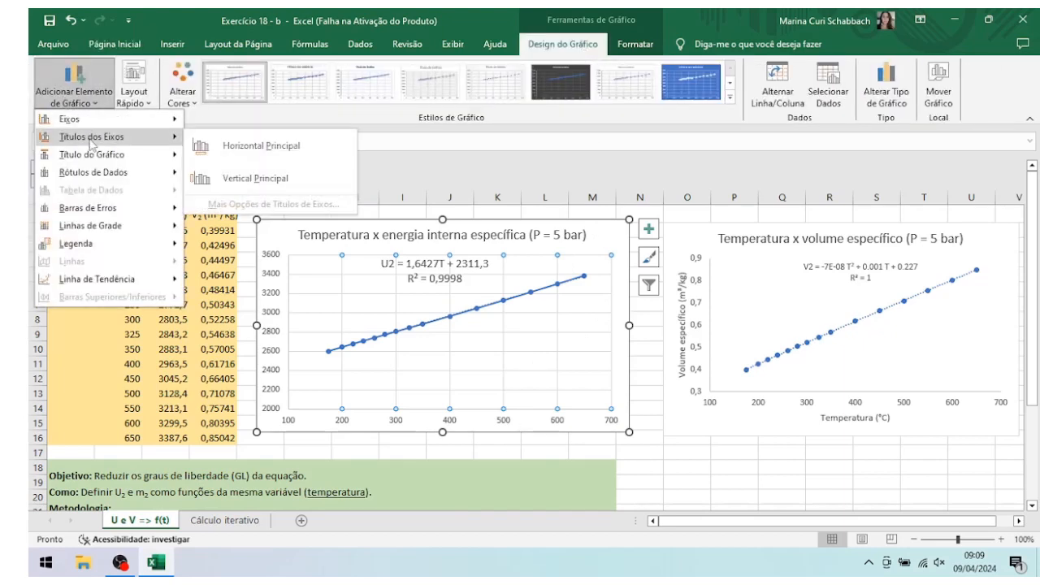
pyautogui.click(235, 146)
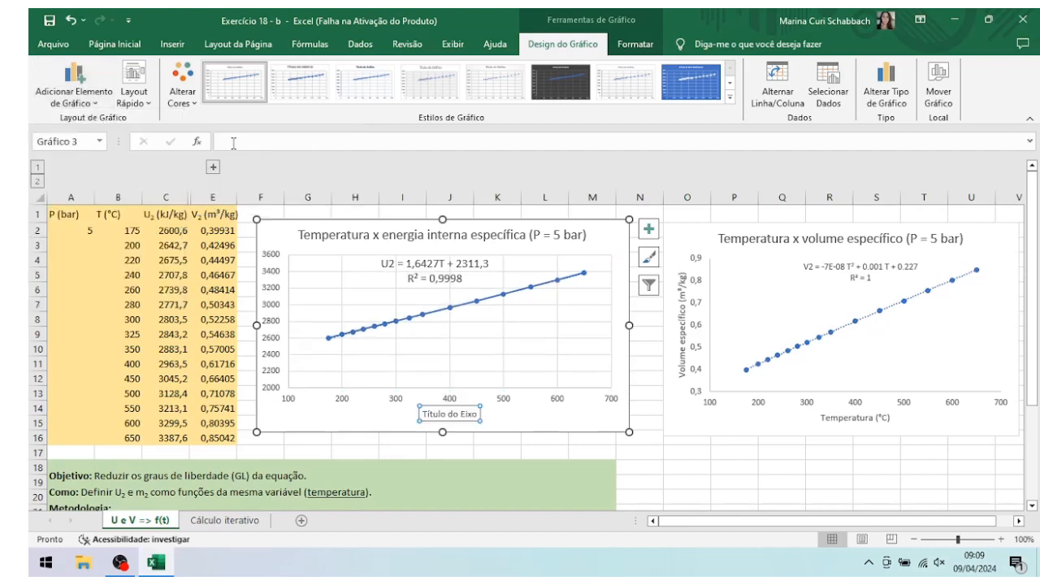
# Step: Replace the placeholder text of the internal energy chart's horizontal axis title with "Temperatura (°C)"
pyautogui.click(460, 415)
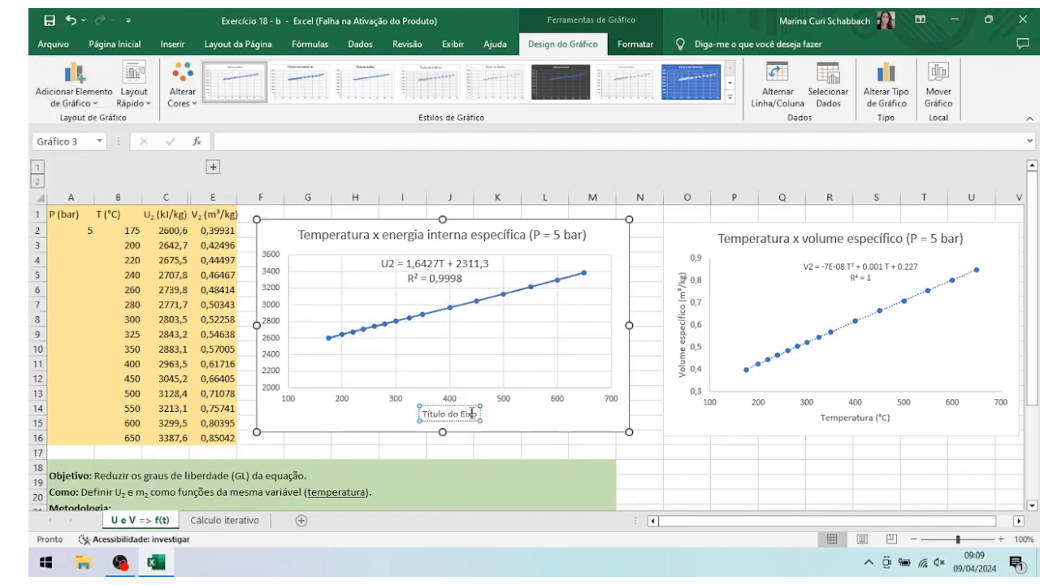
pyautogui.press('BackSpace')
pyautogui.press('BackSpace')
pyautogui.press('BackSpace')
pyautogui.press('BackSpace')
pyautogui.press('BackSpace')
pyautogui.press('BackSpace')
pyautogui.press('BackSpace')
pyautogui.press('BackSpace')
pyautogui.press('BackSpace')
pyautogui.press('BackSpace')
pyautogui.press('BackSpace')
pyautogui.press('BackSpace')
pyautogui.press('BackSpace')
pyautogui.press('BackSpace')
pyautogui.write('TEM')
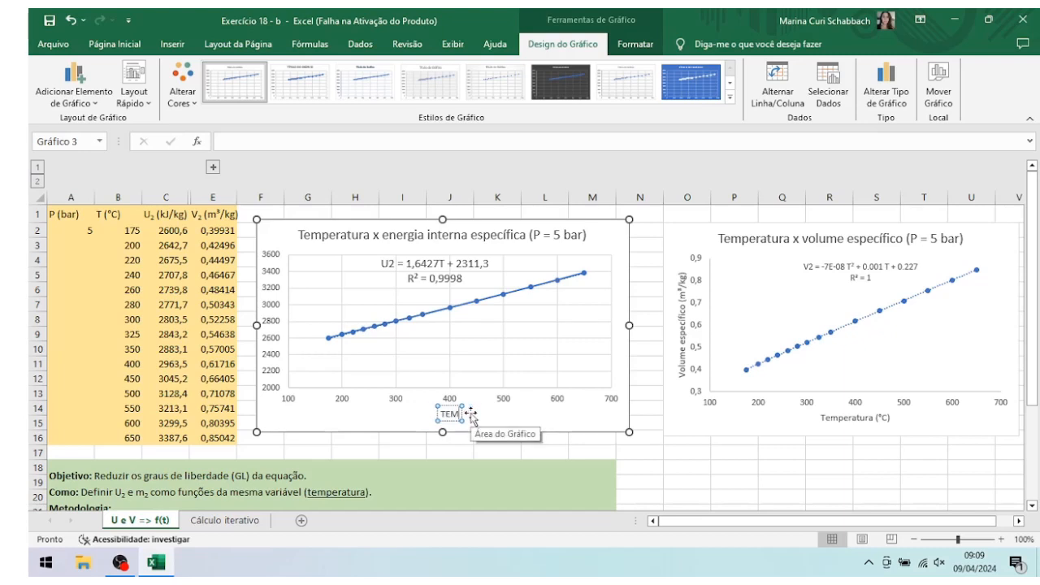
pyautogui.press('BackSpace')
pyautogui.write('em')
pyautogui.write('peratura')
pyautogui.write(' ()')
pyautogui.write('°')
pyautogui.write('C')
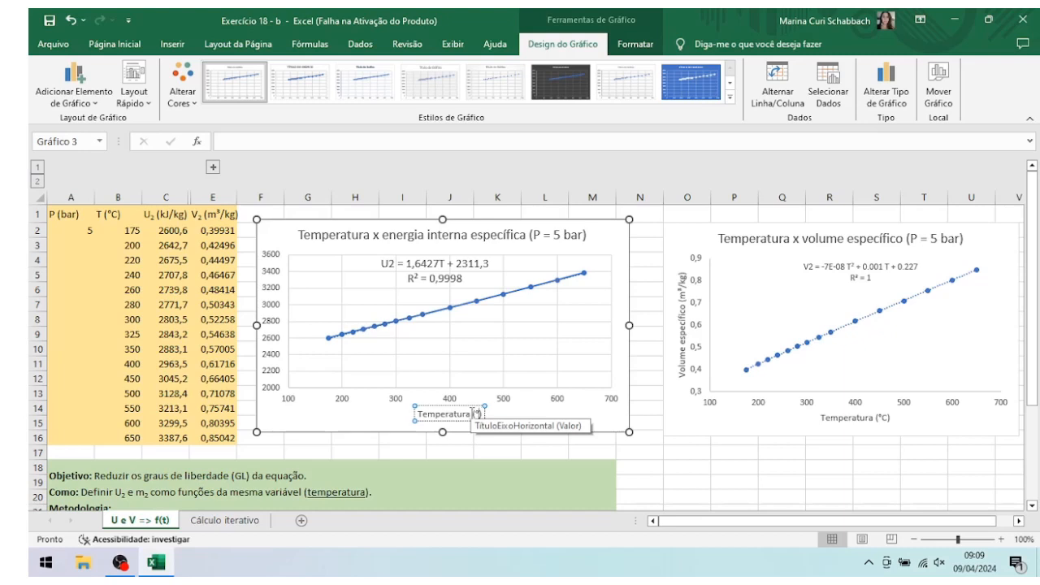
pyautogui.click(323, 387)
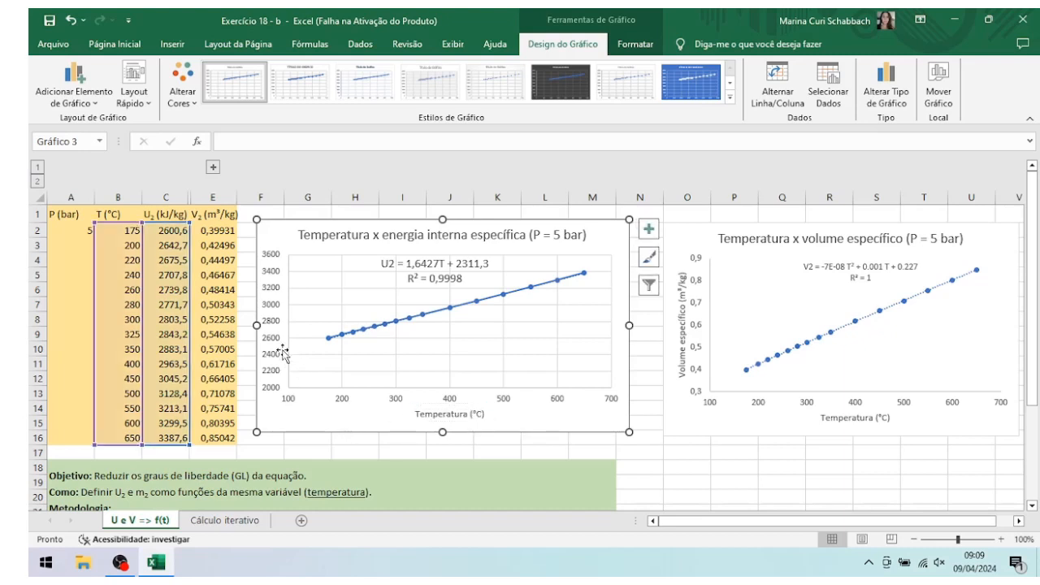
# Step: Add a primary vertical axis title to the internal energy chart
pyautogui.click(326, 272)
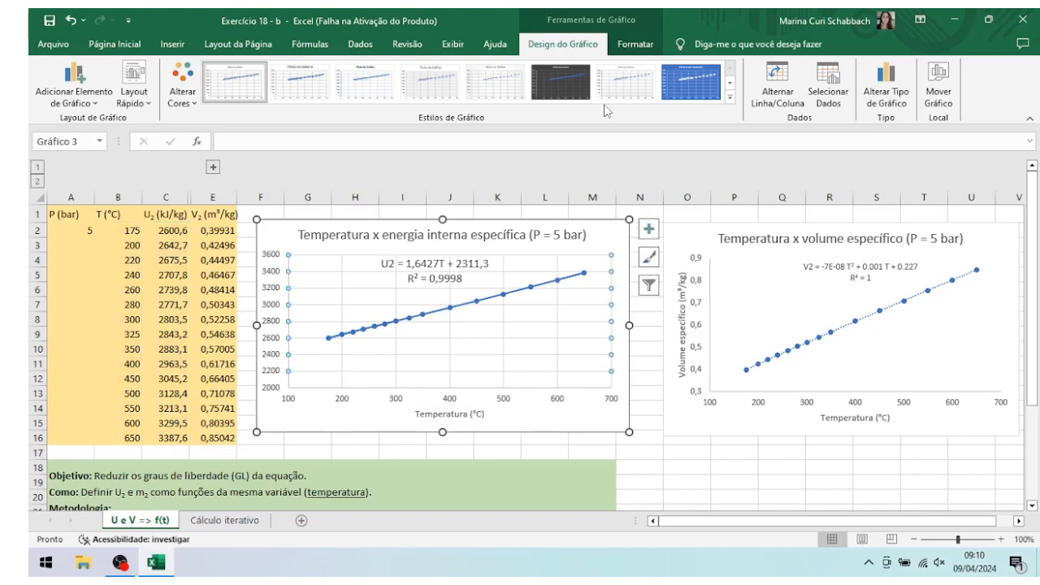
pyautogui.click(73, 96)
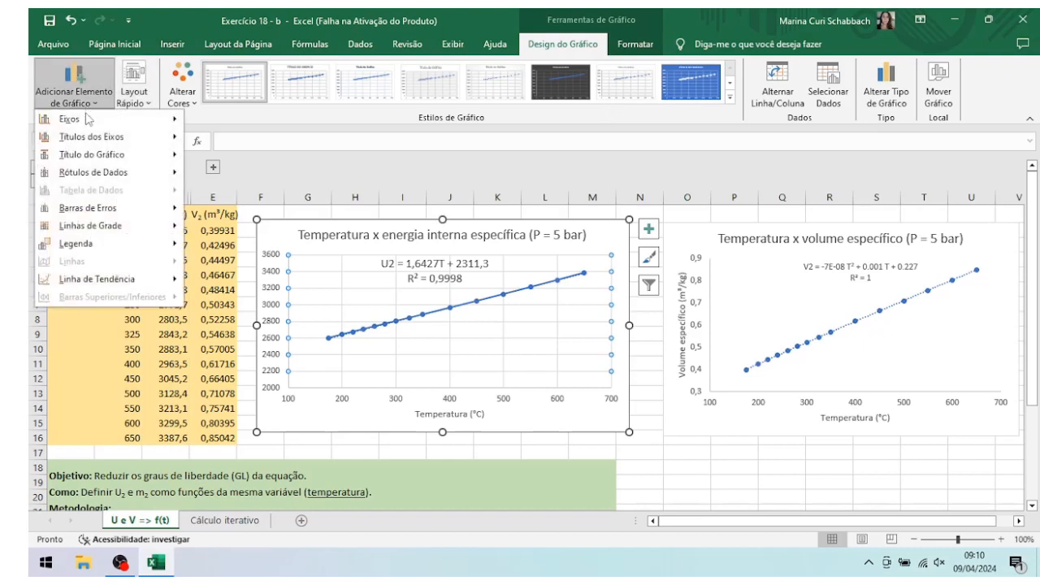
pyautogui.moveTo(90, 142)
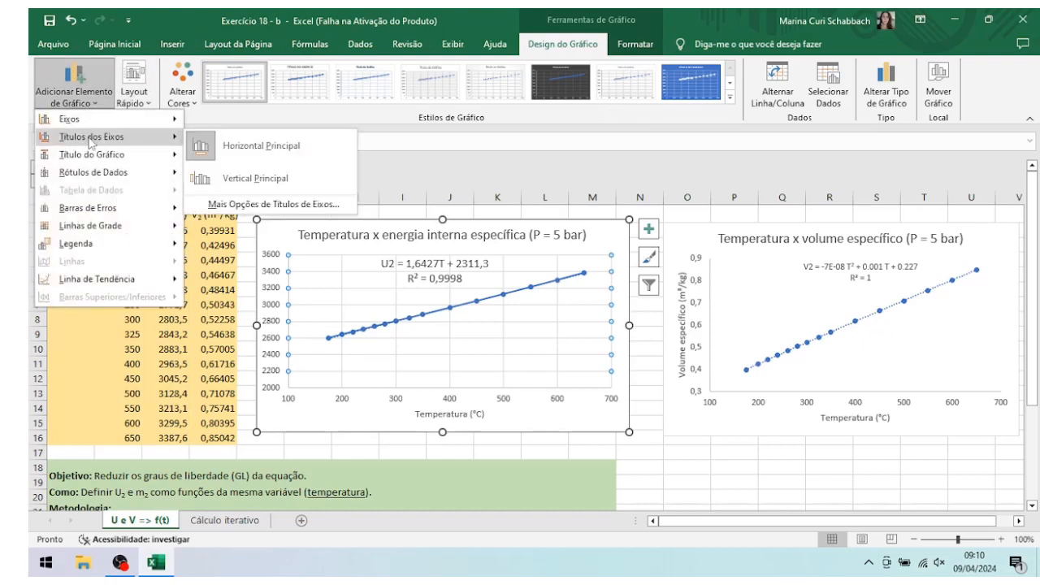
pyautogui.click(230, 179)
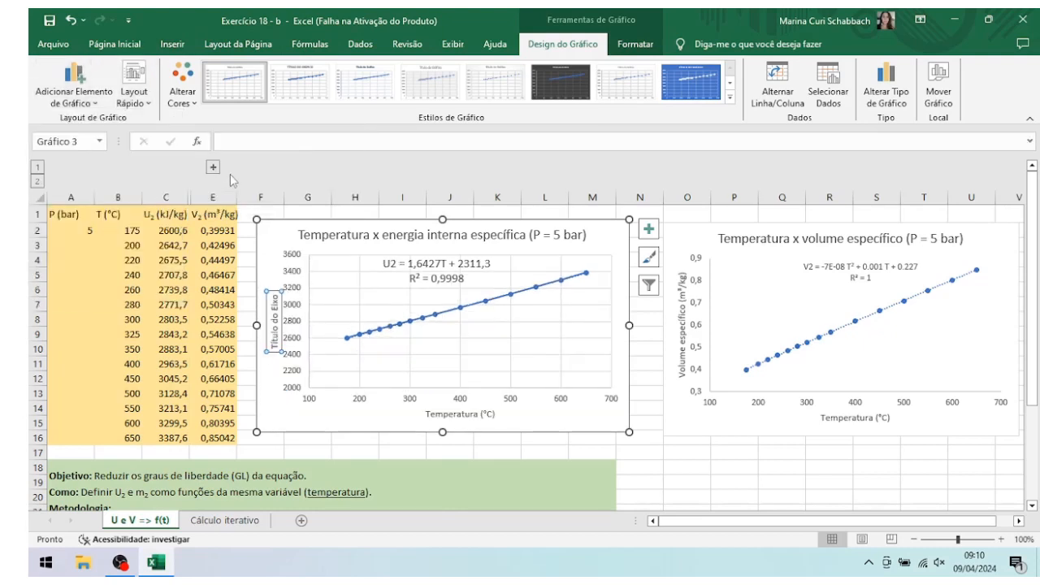
# Step: Replace the placeholder text of the internal energy chart's vertical axis title with "Energia interna específica (kJ/kg)"
pyautogui.click(275, 301)
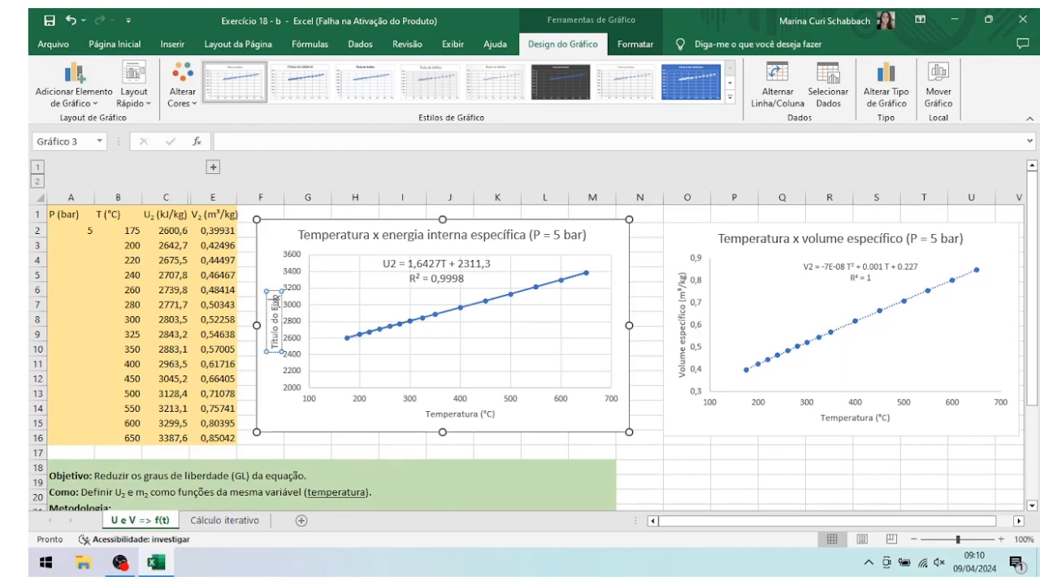
pyautogui.press('BackSpace')
pyautogui.press('BackSpace')
pyautogui.press('BackSpace')
pyautogui.press('BackSpace')
pyautogui.press('BackSpace')
pyautogui.press('BackSpace')
pyautogui.press('BackSpace')
pyautogui.press('BackSpace')
pyautogui.press('BackSpace')
pyautogui.press('BackSpace')
pyautogui.press('BackSpace')
pyautogui.press('BackSpace')
pyautogui.press('BackSpace')
pyautogui.press('BackSpace')
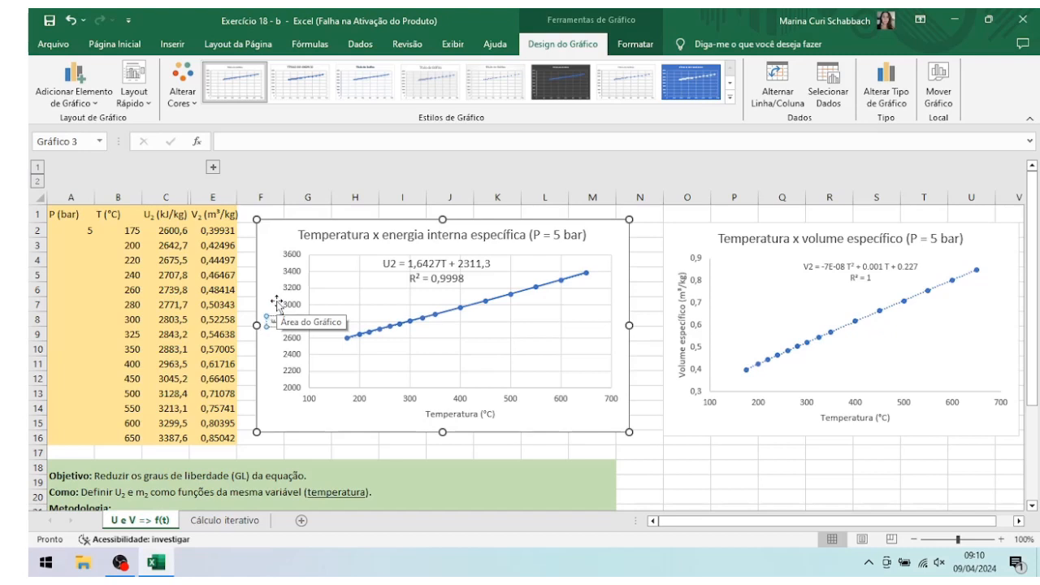
pyautogui.write('Energia interna es')
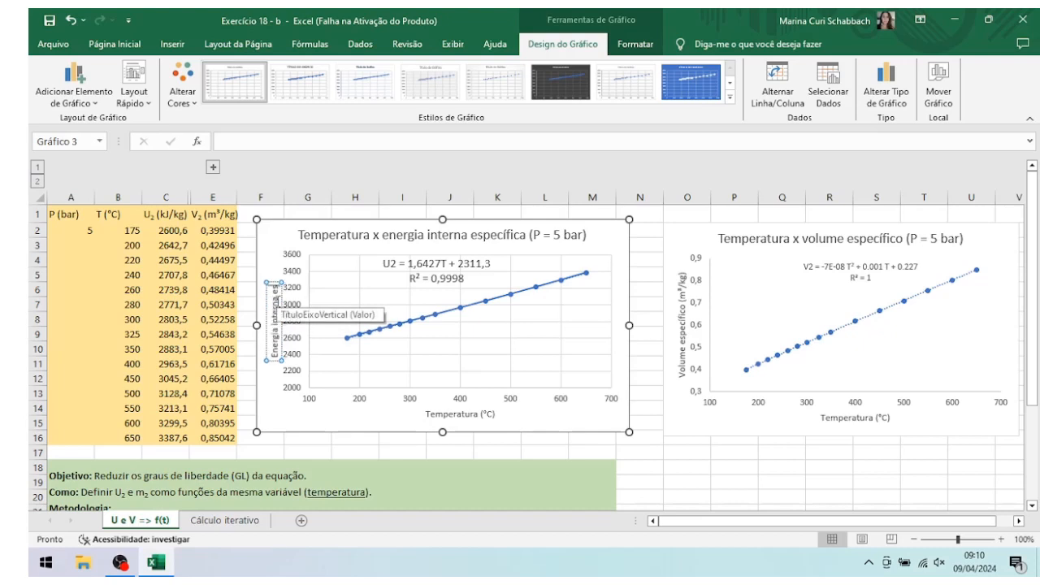
pyautogui.write('pecí')
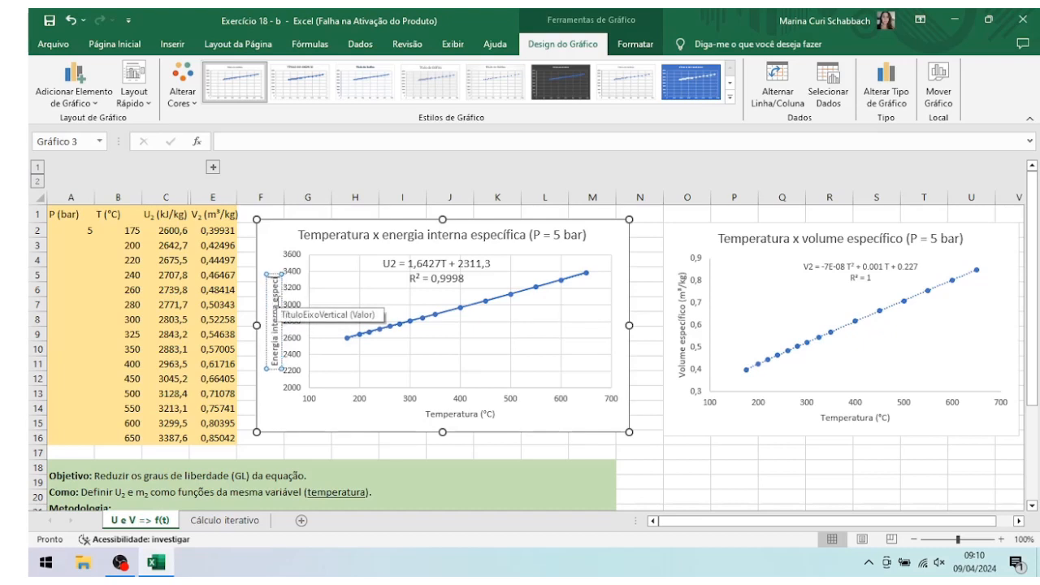
pyautogui.write('fica (kJ')
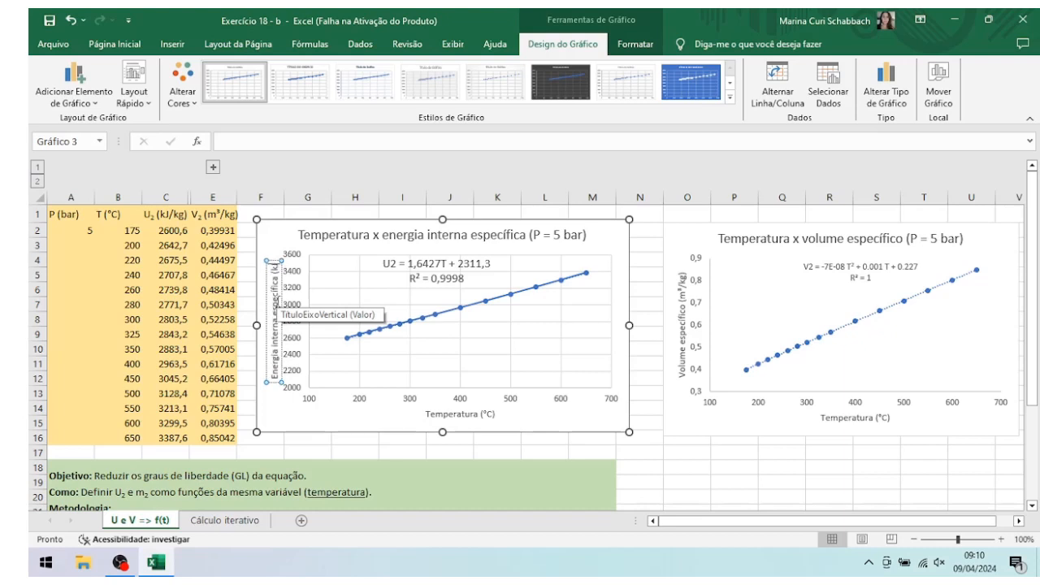
pyautogui.press('BackSpace')
pyautogui.write('K')
pyautogui.press('BackSpace')
pyautogui.write('J/')
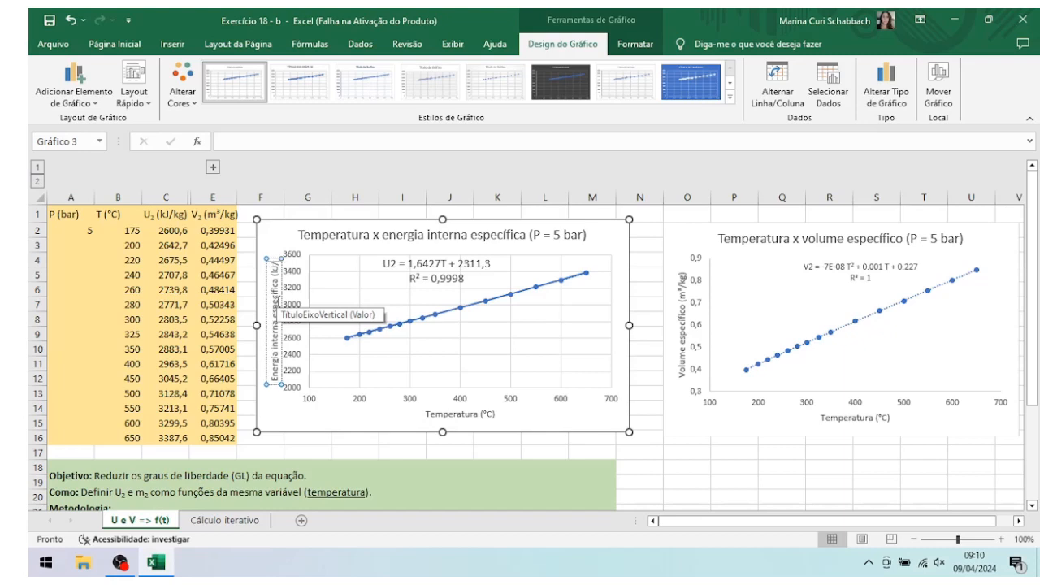
pyautogui.write('kg)')
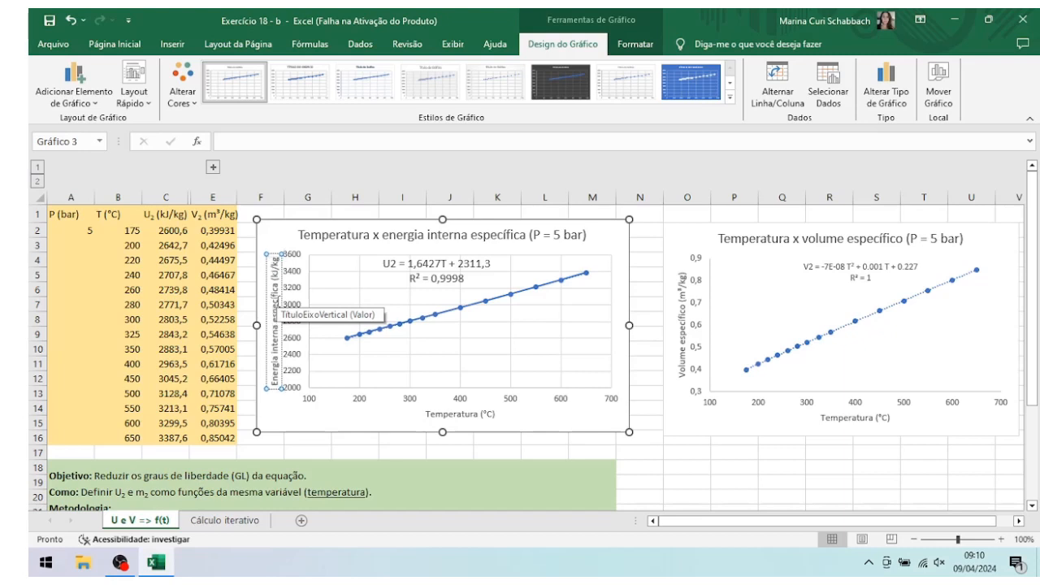
pyautogui.click(653, 240)
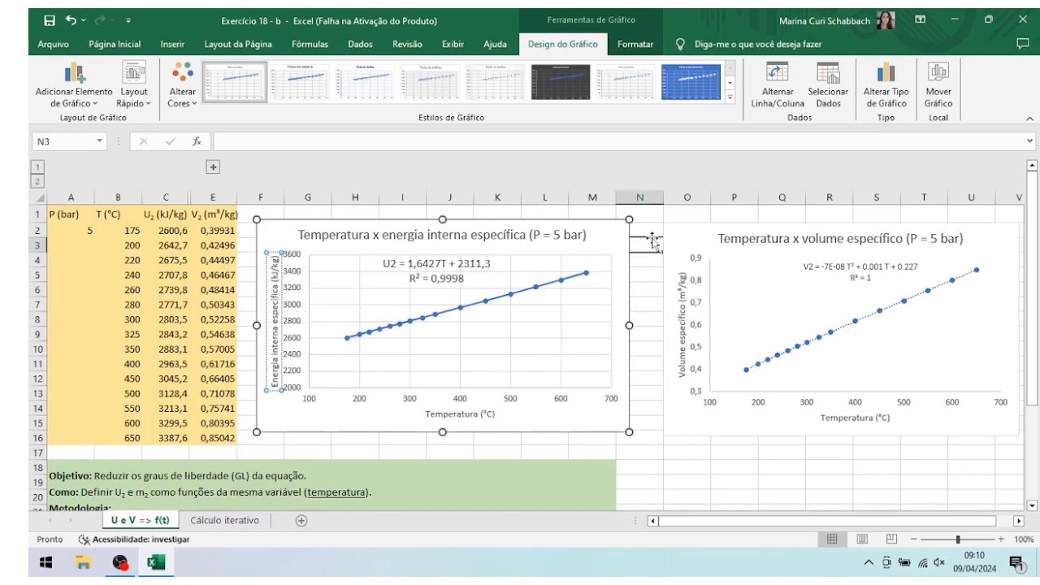
# Step: Set the font size of the V2 trendline equation and R² label in the specific volume chart to 12
pyautogui.click(870, 272)
pyautogui.moveTo(874, 279); pyautogui.dragTo(802, 266)
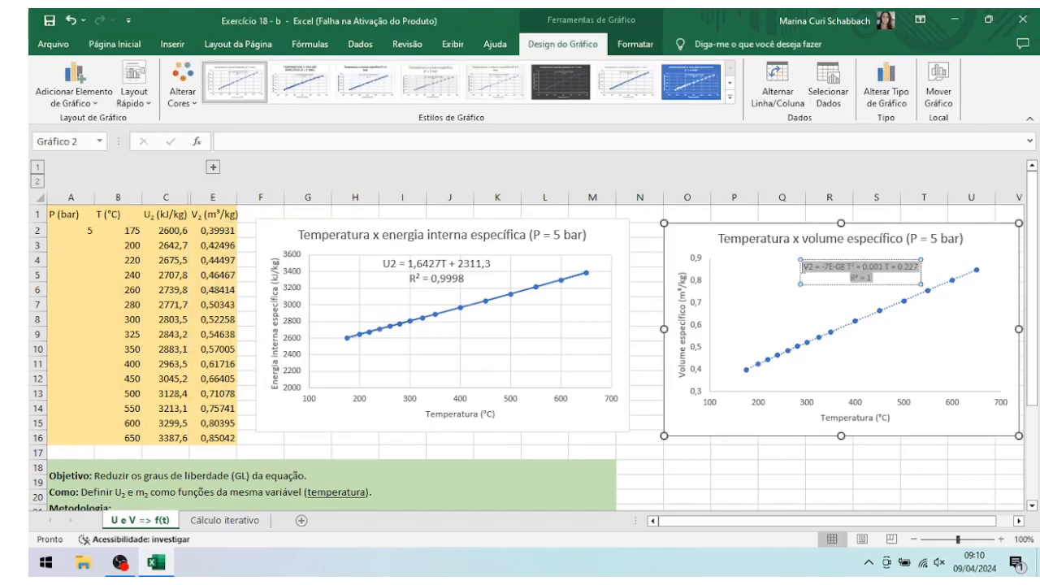
pyautogui.click(121, 44)
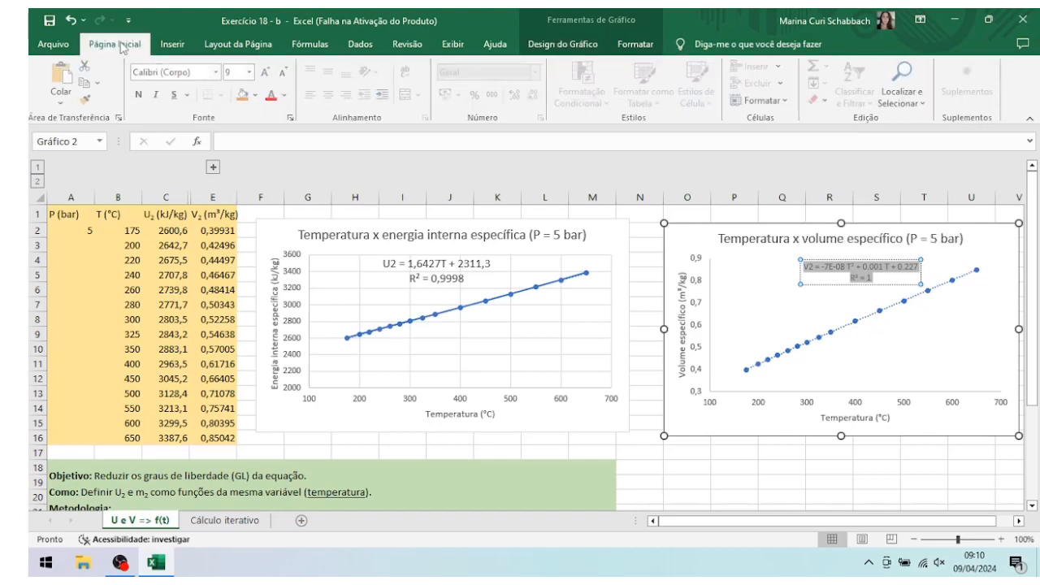
pyautogui.click(251, 72)
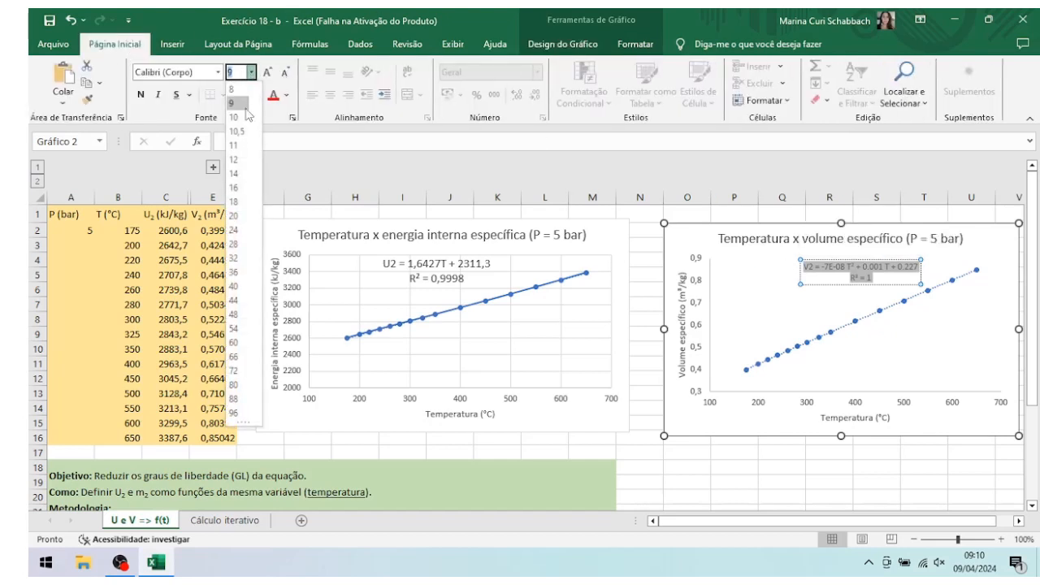
pyautogui.click(242, 159)
pyautogui.click(673, 489)
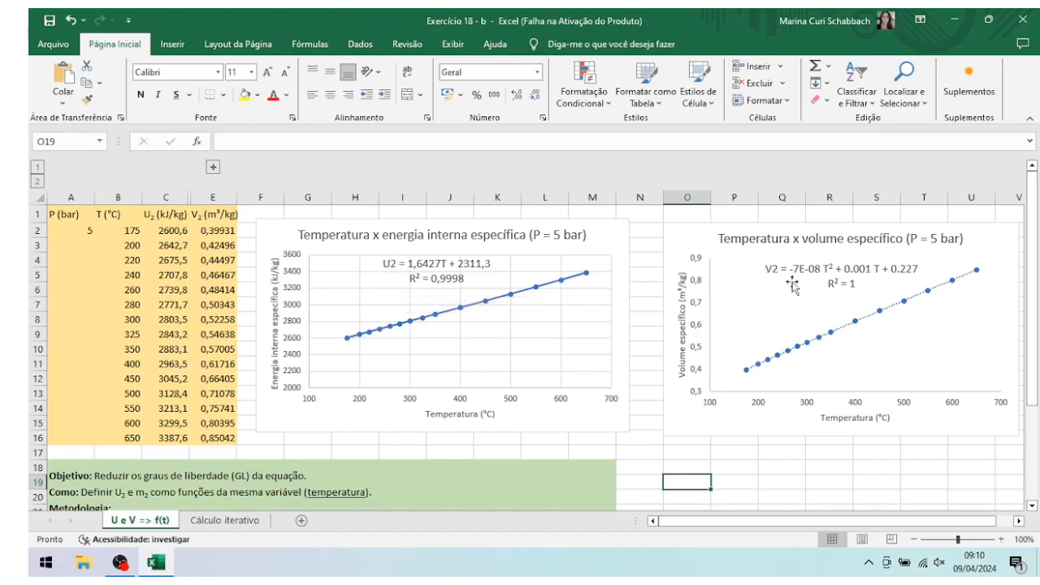
# Step: Compare the U₂ formula in cell B2 of the Cálculo iterativo sheet with the internal energy chart's trendline equation
pyautogui.click(256, 521)
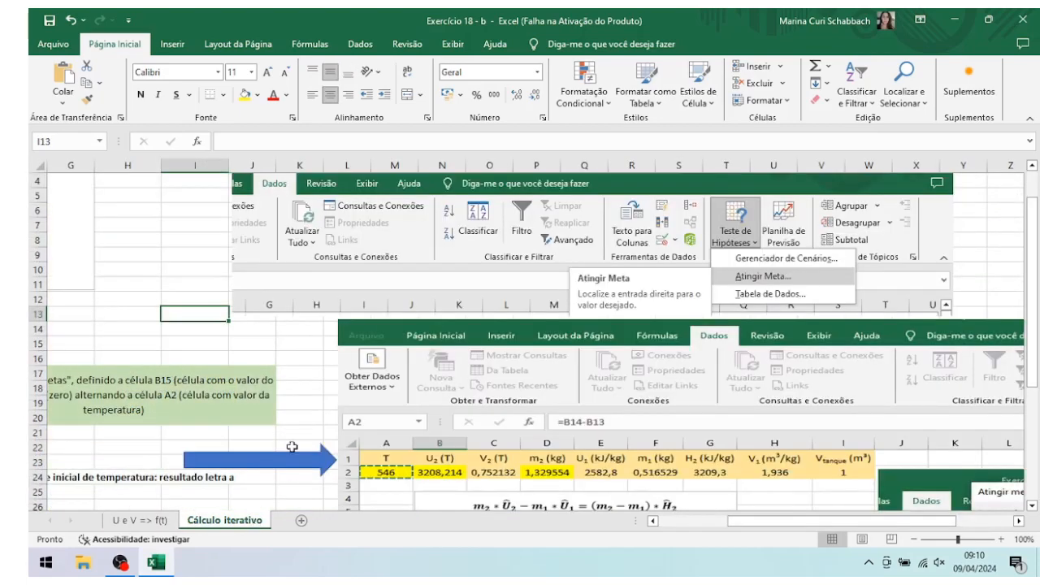
pyautogui.scroll(1, 291, 447)
pyautogui.moveTo(763, 523); pyautogui.dragTo(664, 538)
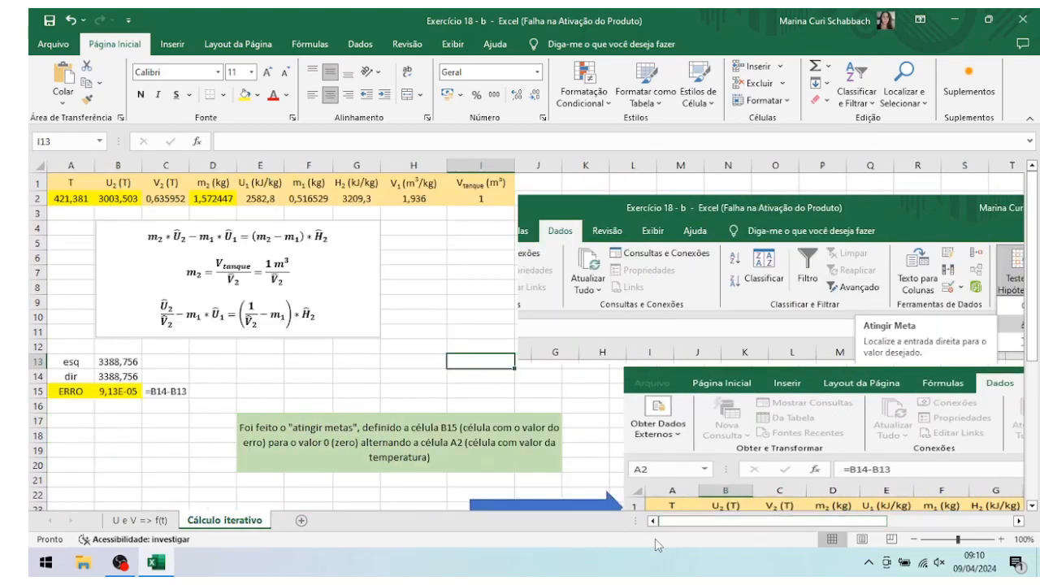
pyautogui.click(114, 199)
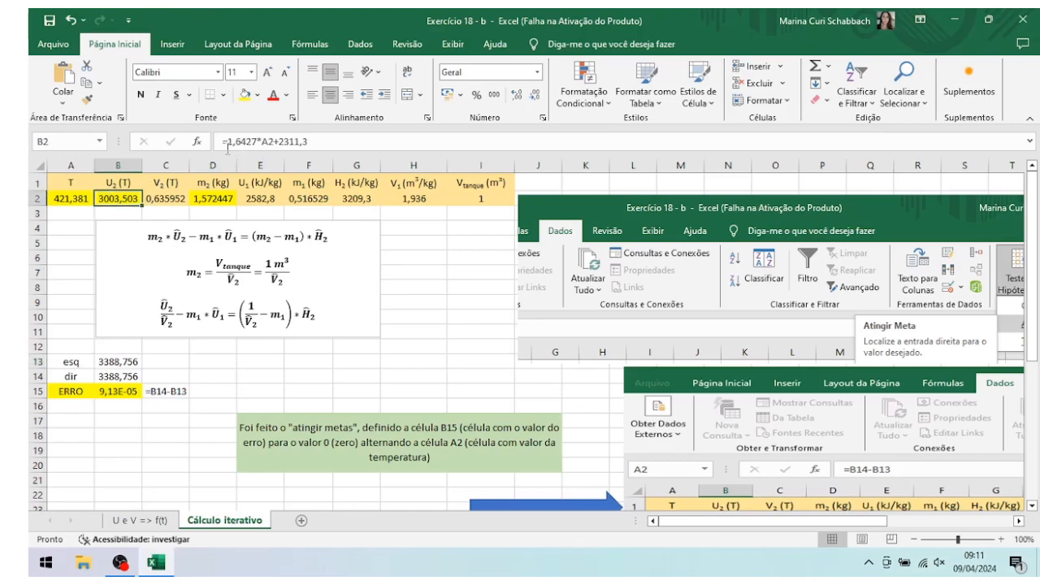
pyautogui.click(161, 522)
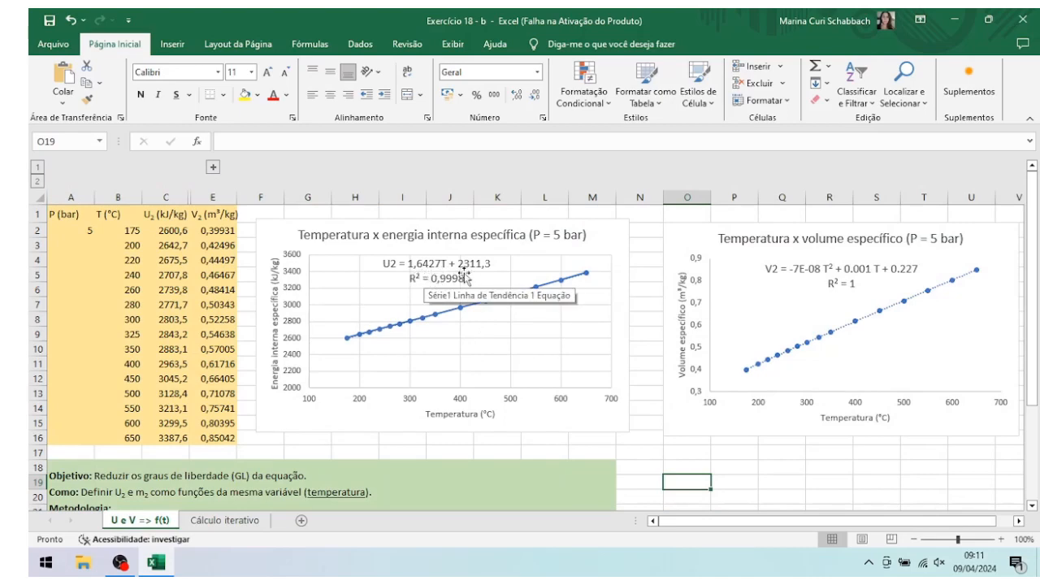
pyautogui.click(213, 521)
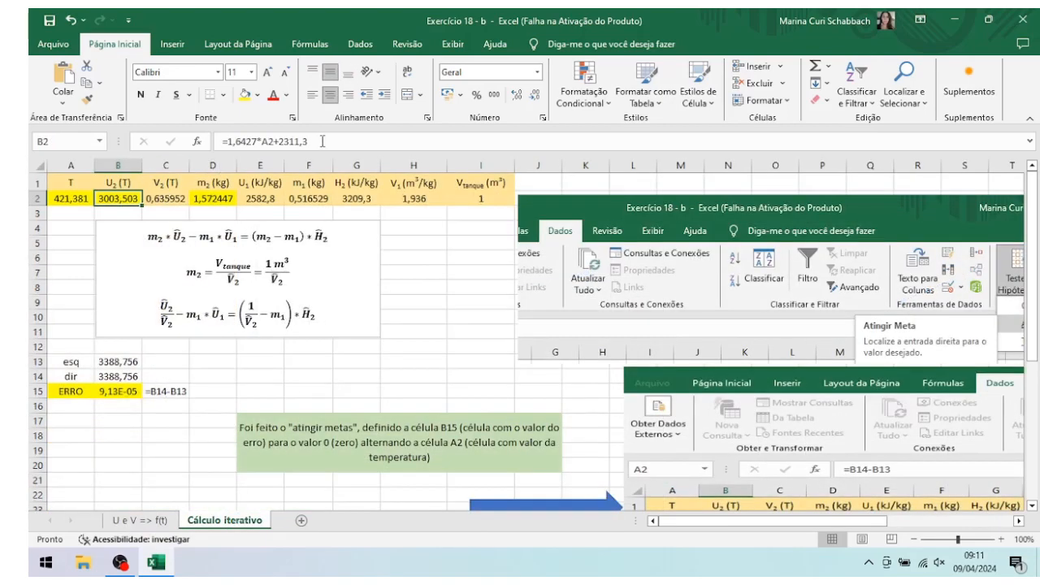
pyautogui.click(272, 142)
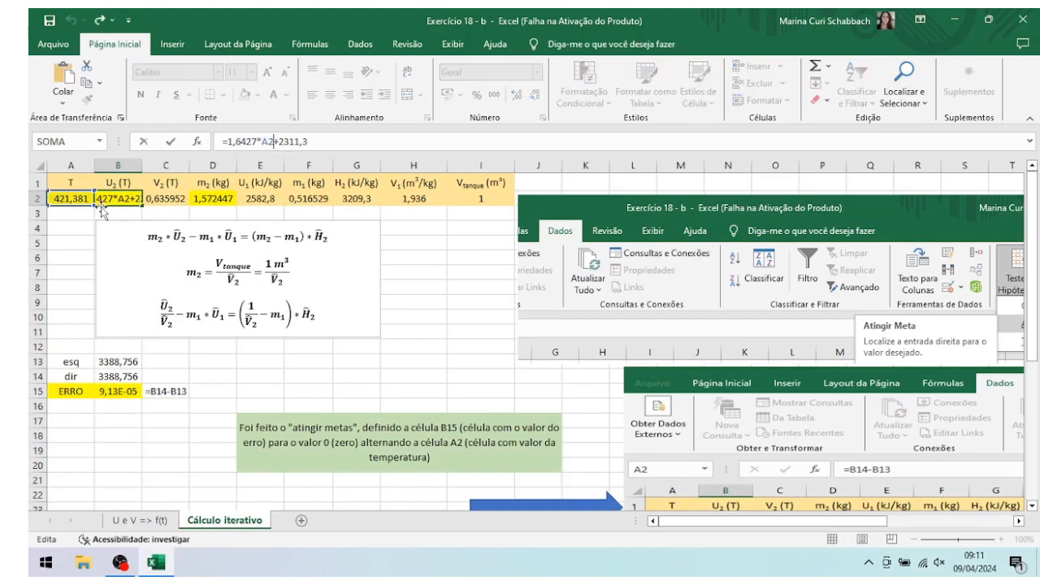
pyautogui.click(439, 272)
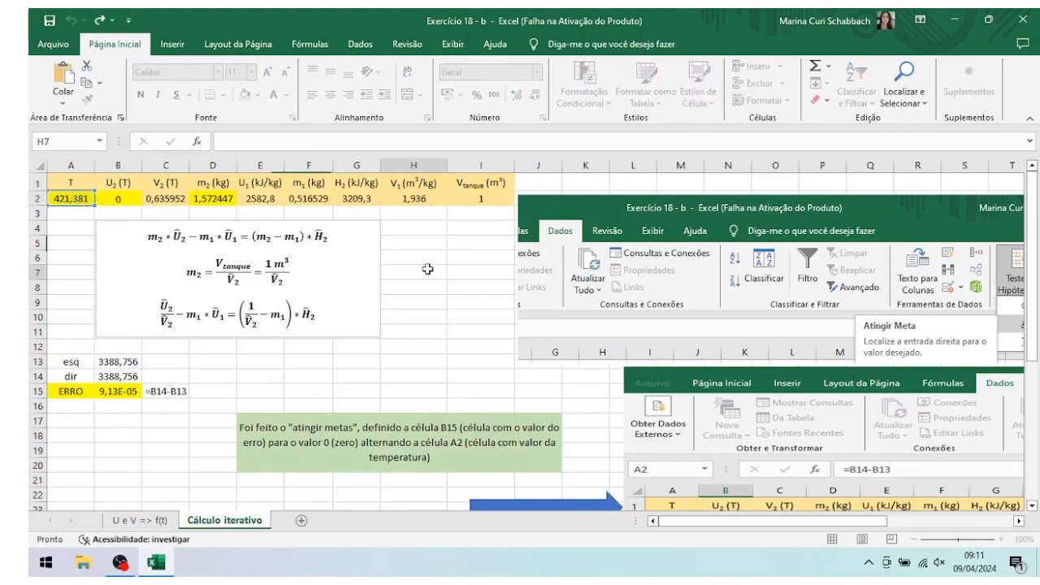
# Step: Set the temperature in cell A2 of the Cálculo iterativo sheet to the initial guess of 546
pyautogui.click(65, 198)
pyautogui.click(305, 141)
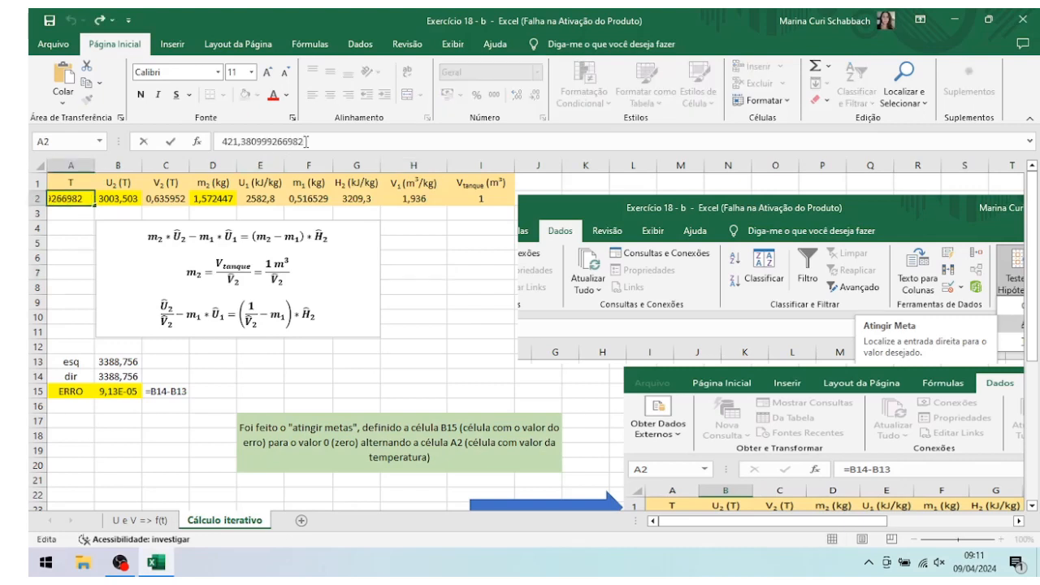
pyautogui.press('BackSpace')
pyautogui.press('BackSpace')
pyautogui.press('BackSpace')
pyautogui.press('BackSpace')
pyautogui.press('BackSpace')
pyautogui.press('BackSpace')
pyautogui.press('BackSpace')
pyautogui.press('BackSpace')
pyautogui.press('BackSpace')
pyautogui.press('BackSpace')
pyautogui.press('BackSpace')
pyautogui.press('BackSpace')
pyautogui.press('BackSpace')
pyautogui.press('BackSpace')
pyautogui.press('BackSpace')
pyautogui.press('BackSpace')
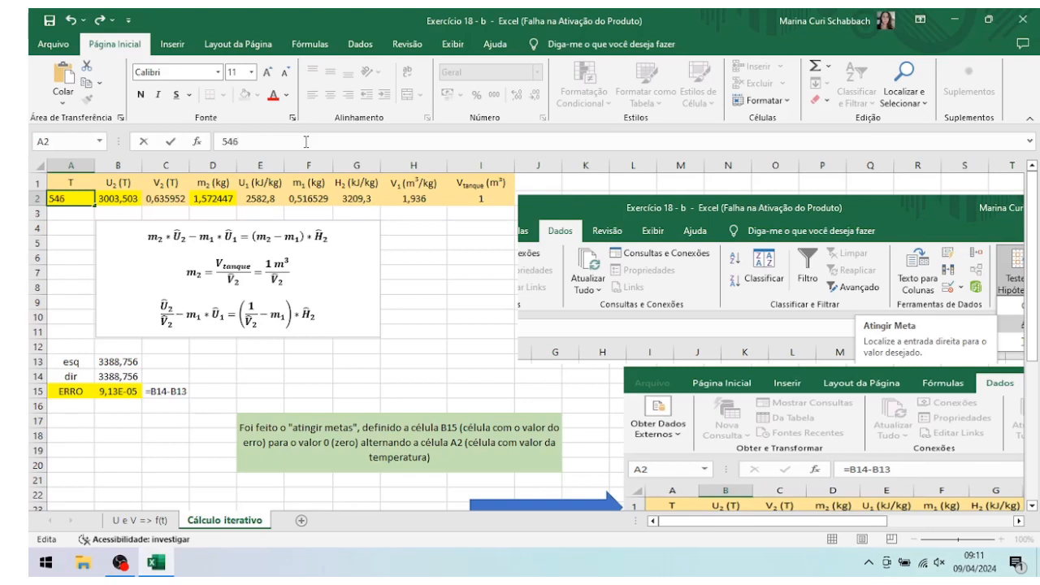
pyautogui.press('Return')
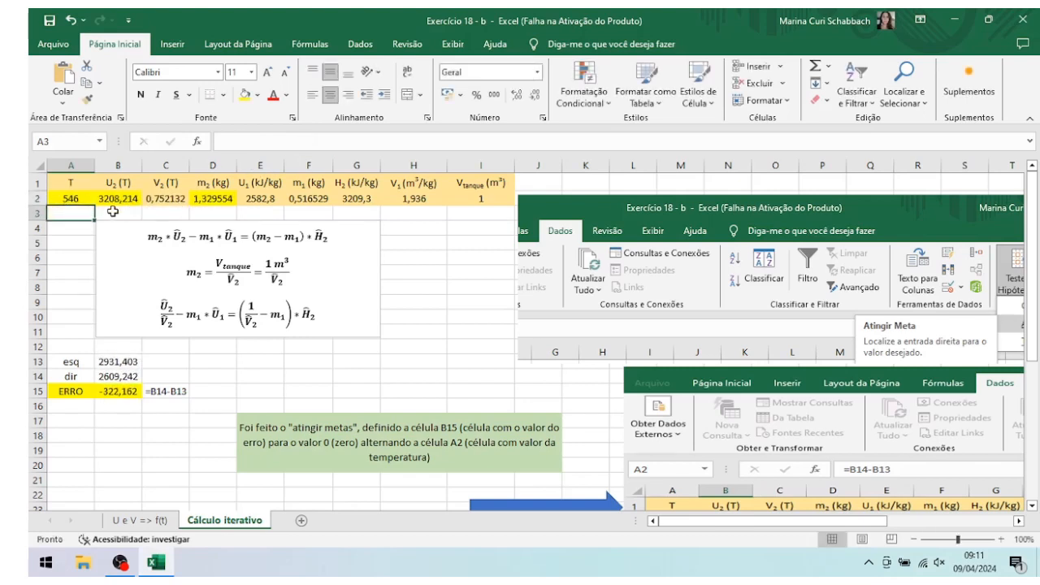
# Step: Compare the V₂ formula in cell C2 with the specific volume chart's trendline equation on the U e V => f(t) sheet
pyautogui.click(70, 198)
pyautogui.click(174, 197)
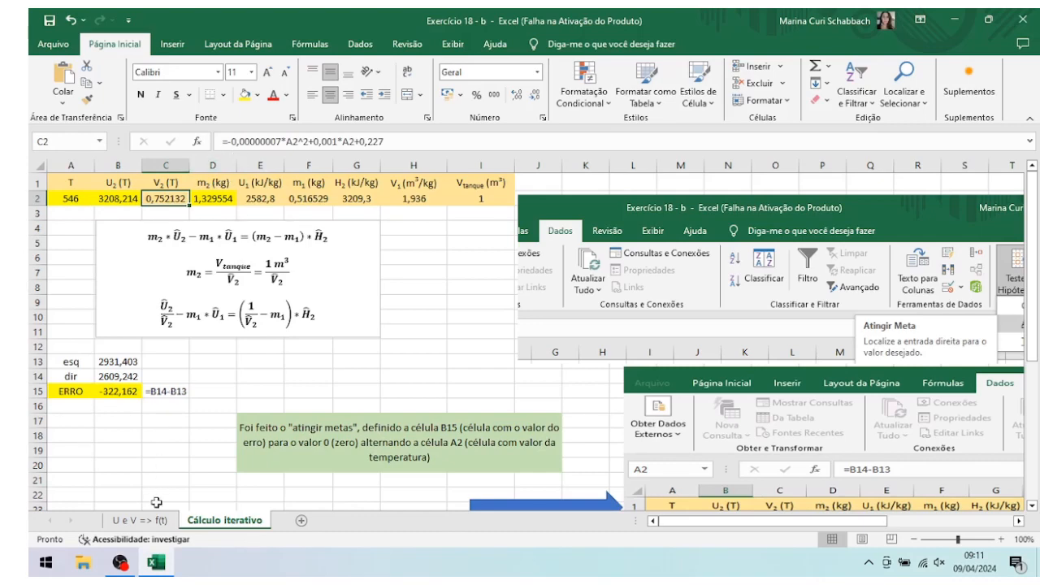
pyautogui.click(159, 521)
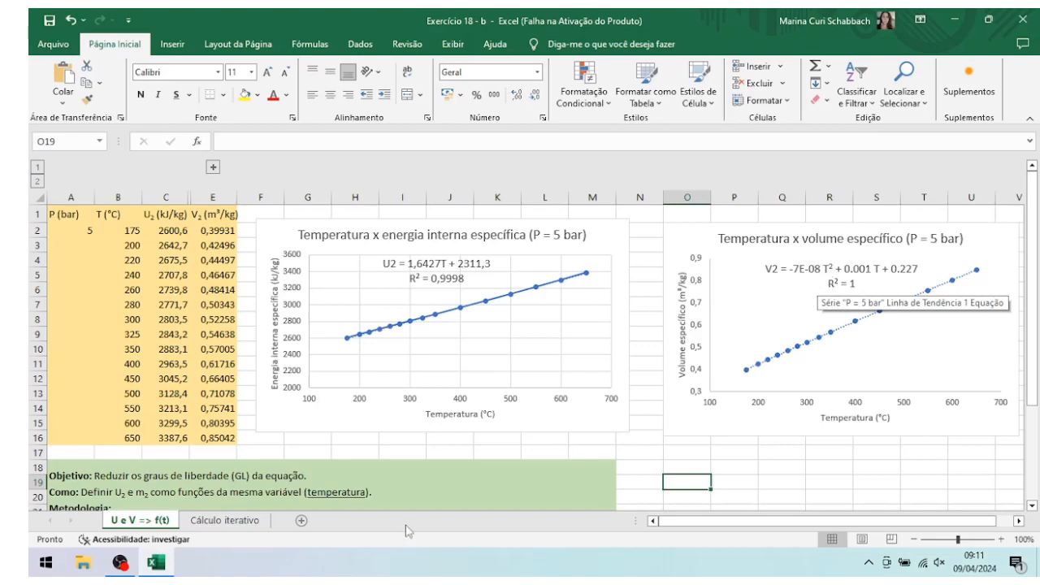
pyautogui.click(240, 521)
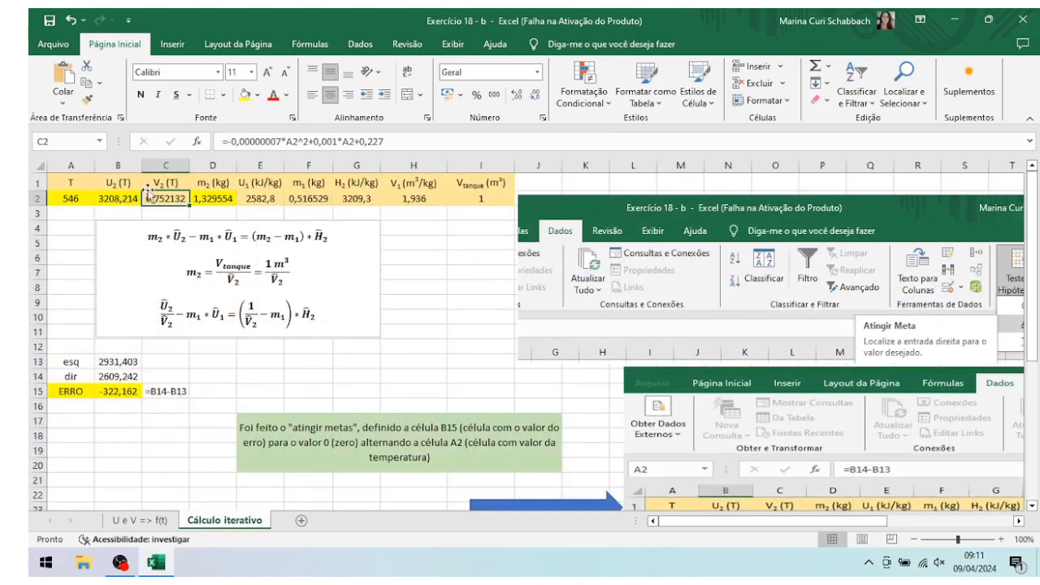
# Step: Examine the m₂ formula in cell D2 and its referenced cells, plus the U₁ and H₂ inputs in row 2
pyautogui.click(211, 198)
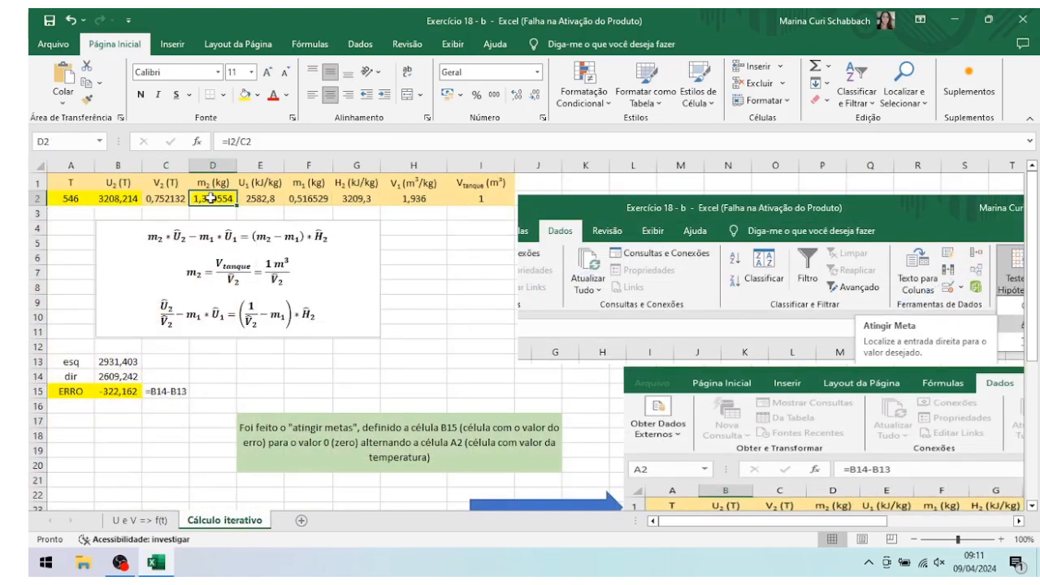
pyautogui.click(274, 145)
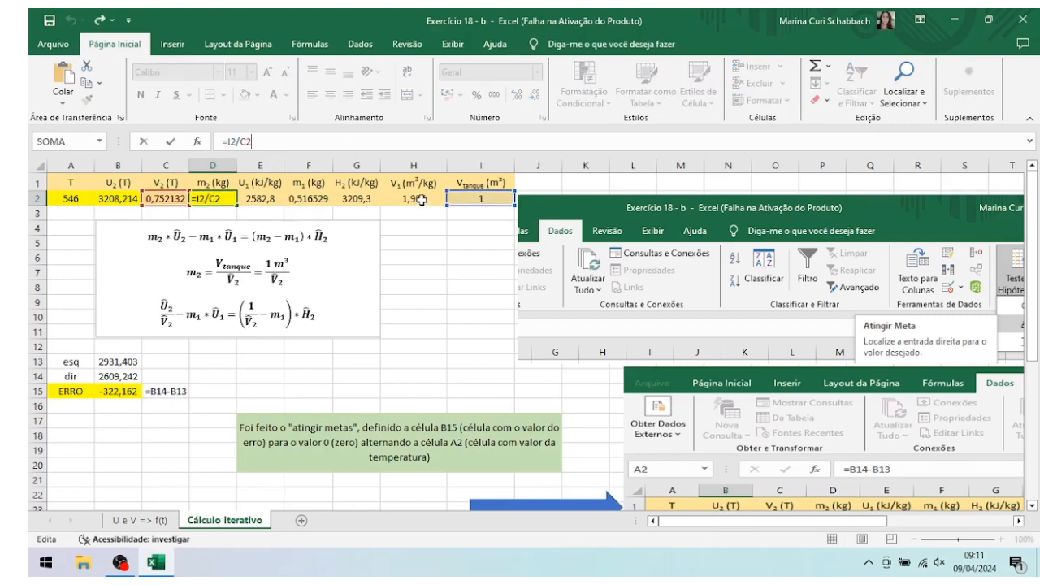
pyautogui.press('Tab')
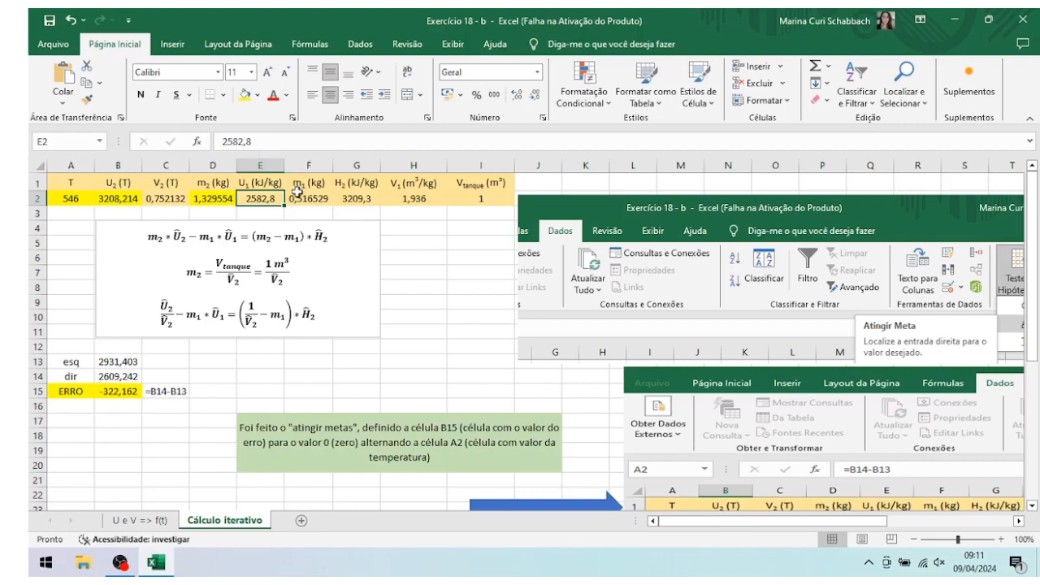
pyautogui.click(360, 202)
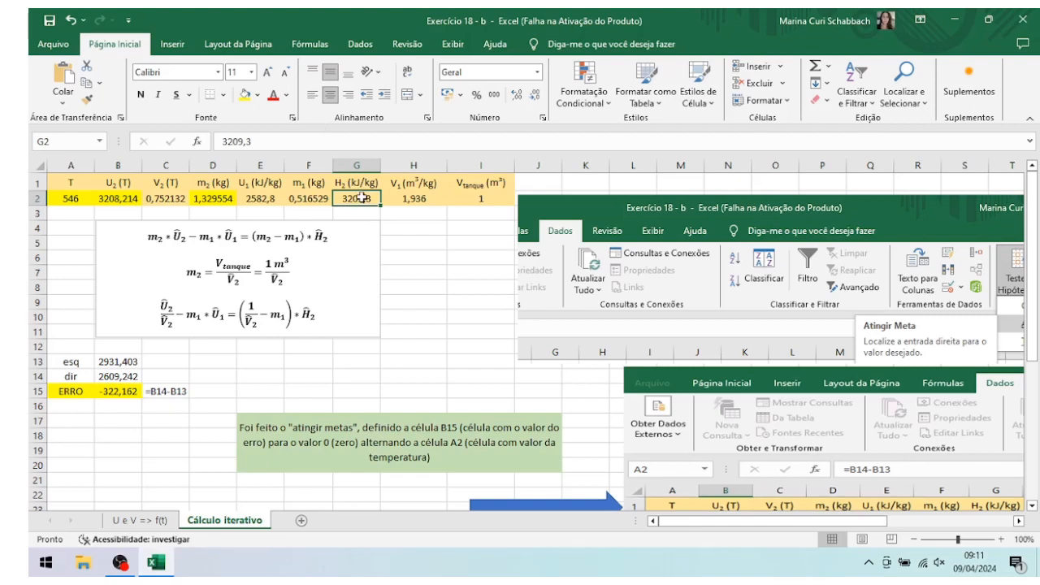
pyautogui.click(490, 289)
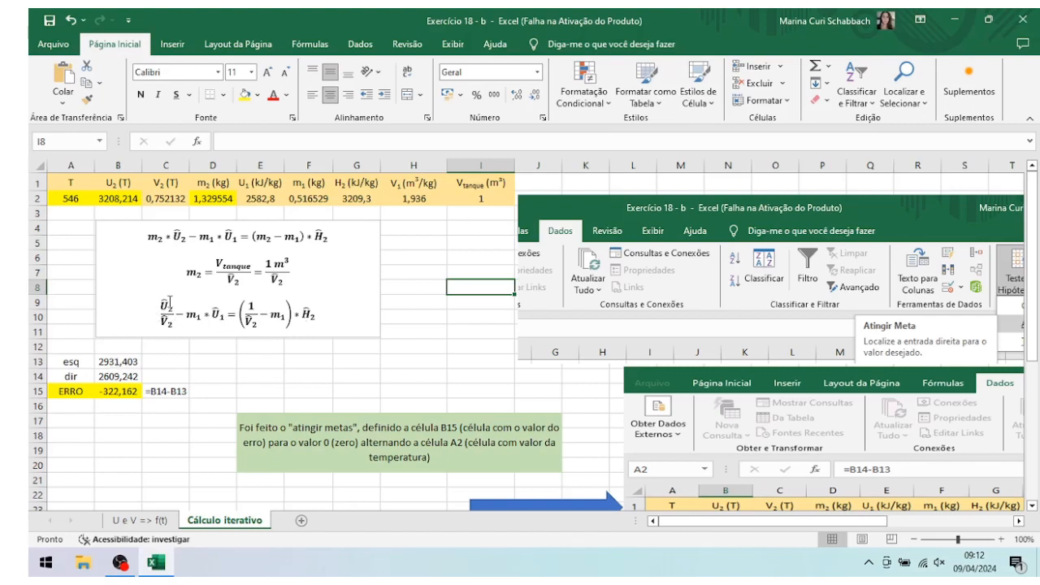
# Step: Examine the formulas for the energy balance's left side in B13, right side in B14 and error in B15
pyautogui.click(73, 362)
pyautogui.click(115, 363)
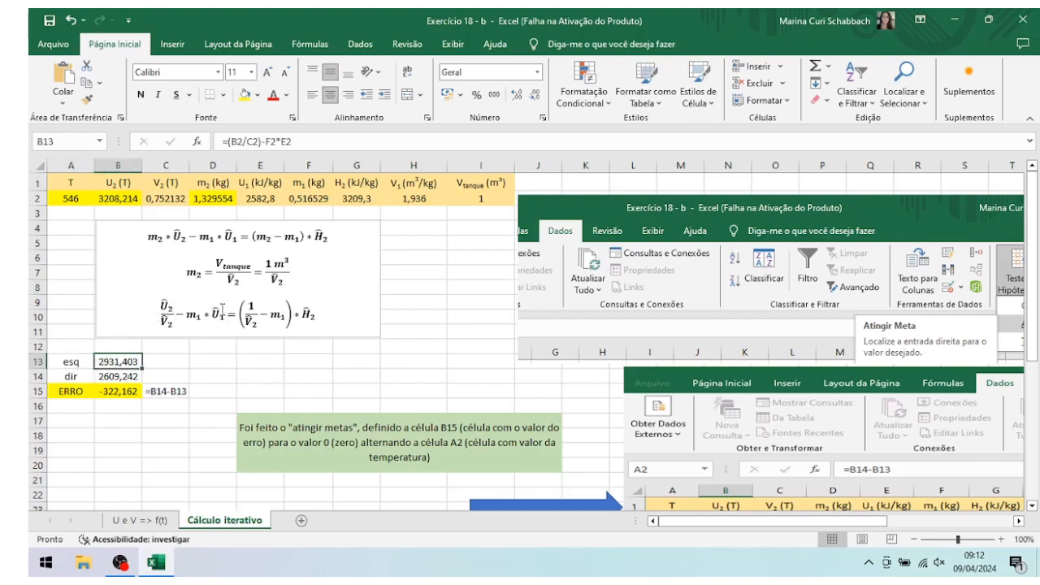
pyautogui.click(115, 377)
pyautogui.click(128, 362)
pyautogui.click(122, 376)
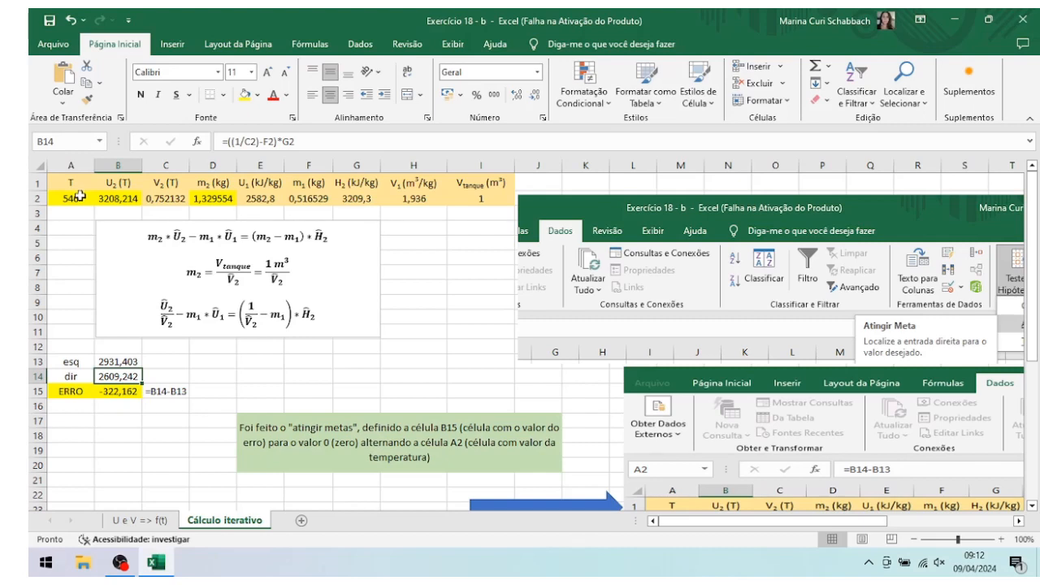
pyautogui.click(126, 391)
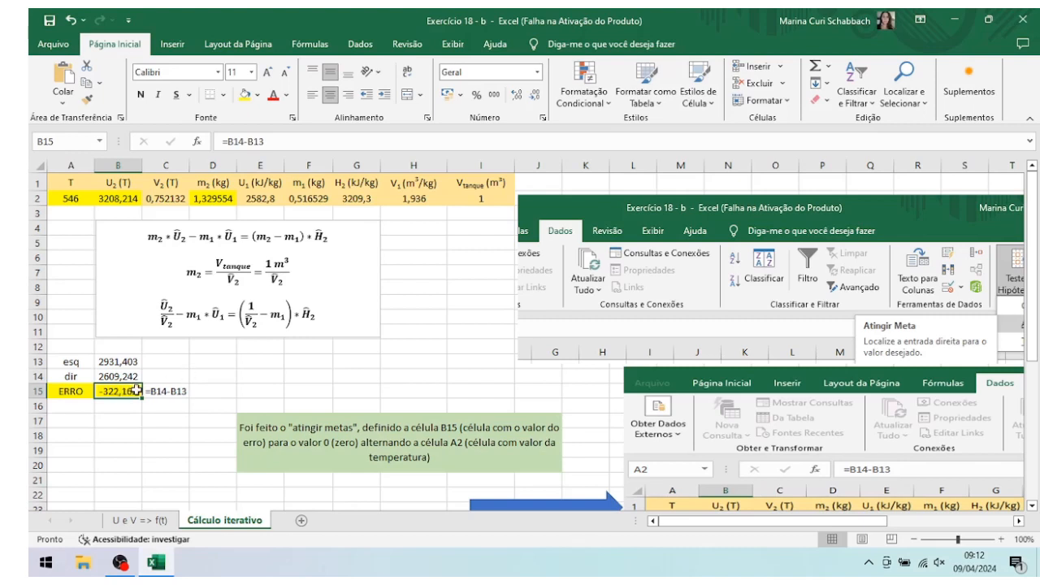
# Step: Review the temperature guess in cell A2 and the trendline charts on the U e V => f(t) sheet
pyautogui.click(76, 200)
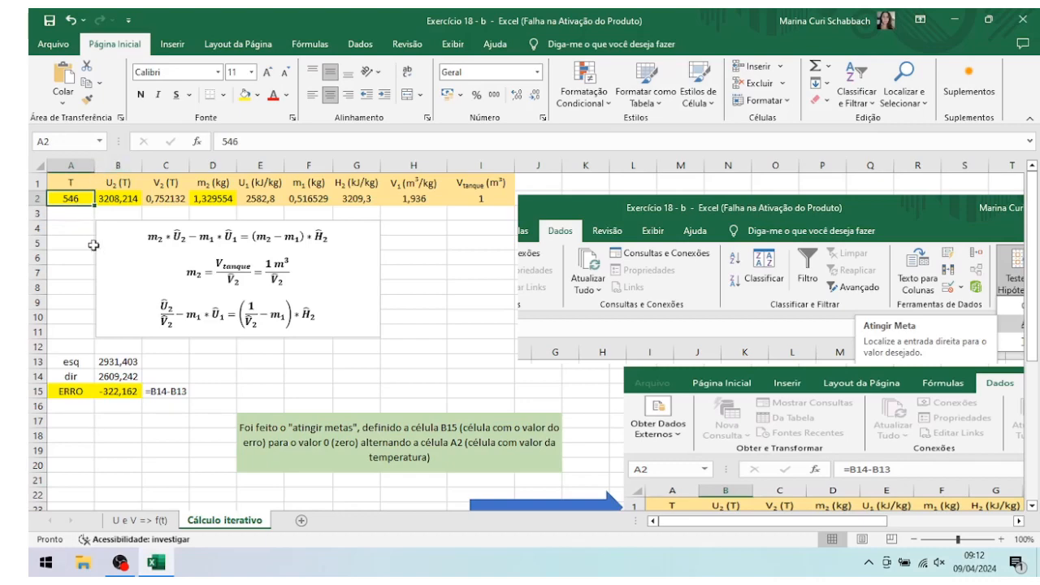
pyautogui.click(146, 520)
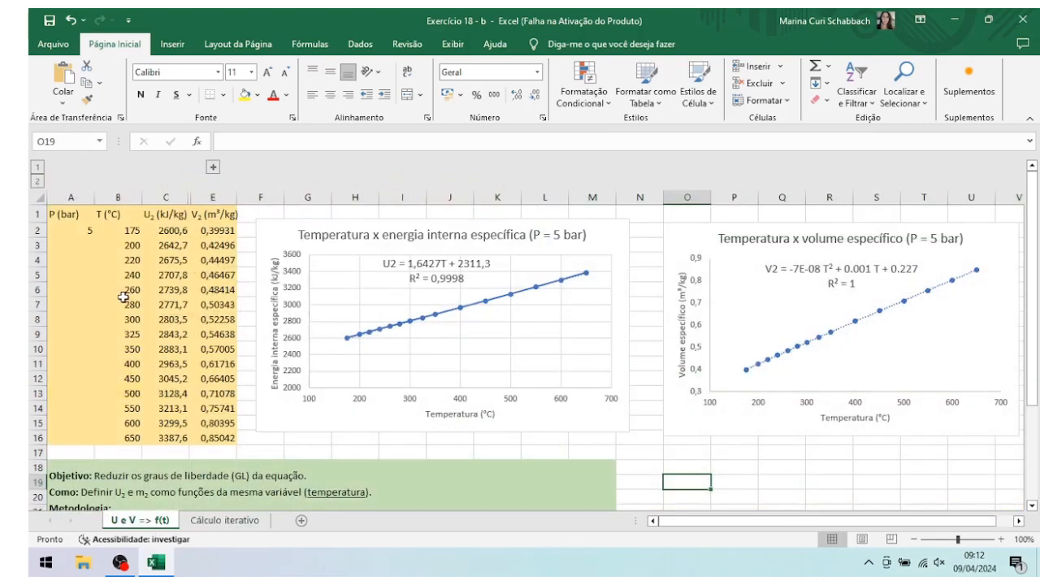
pyautogui.click(204, 523)
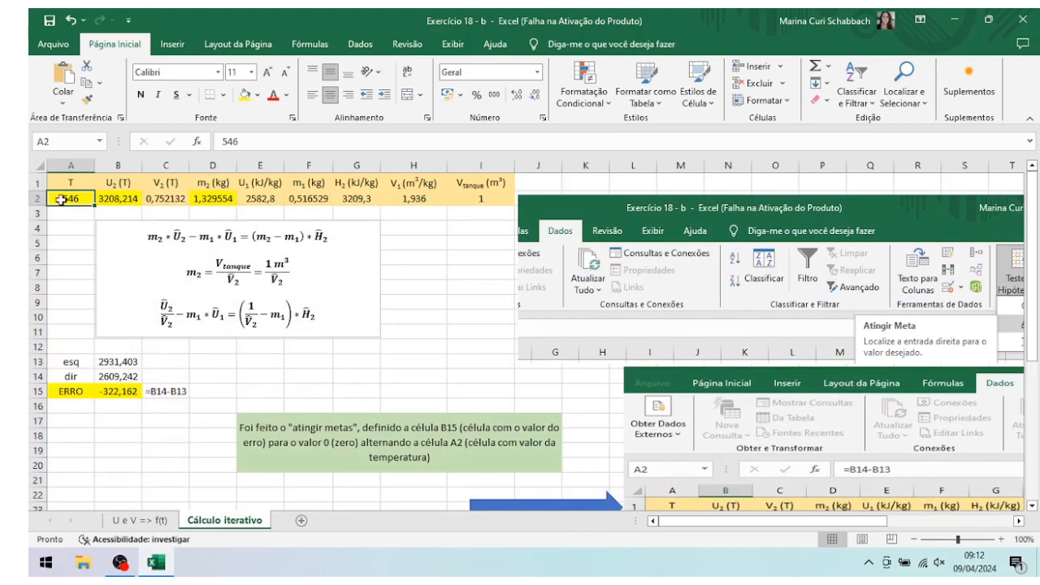
# Step: Run Goal Seek to bring the error in B15 to 0 by changing the temperature in A2, and accept the solution
pyautogui.click(126, 392)
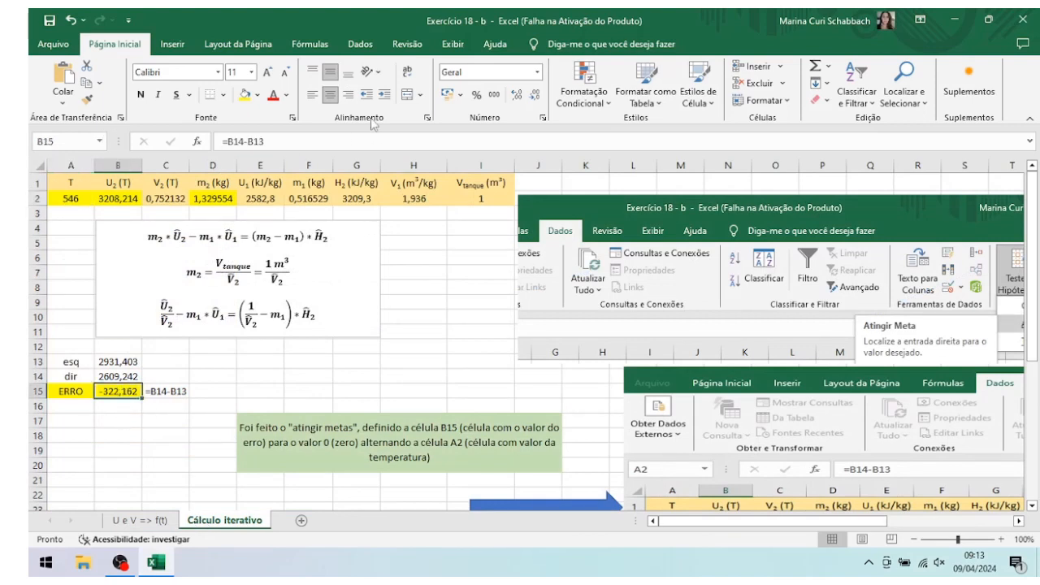
pyautogui.click(361, 46)
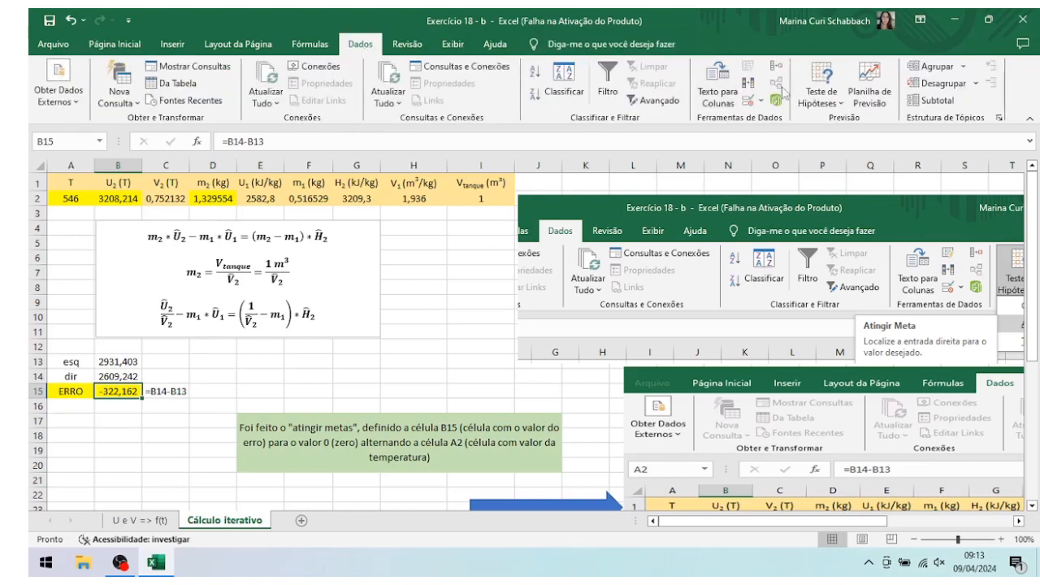
pyautogui.click(835, 103)
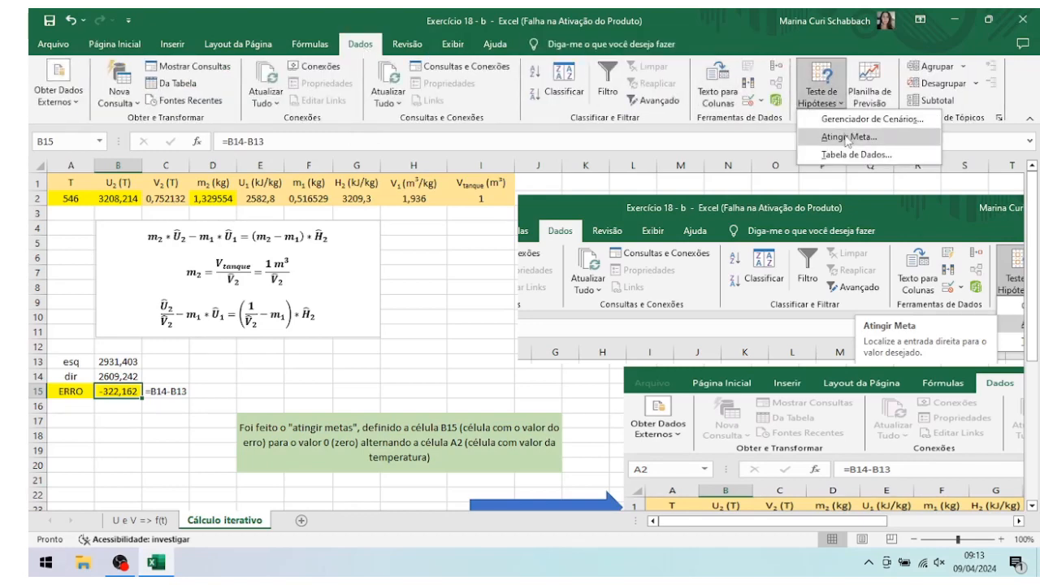
pyautogui.click(850, 137)
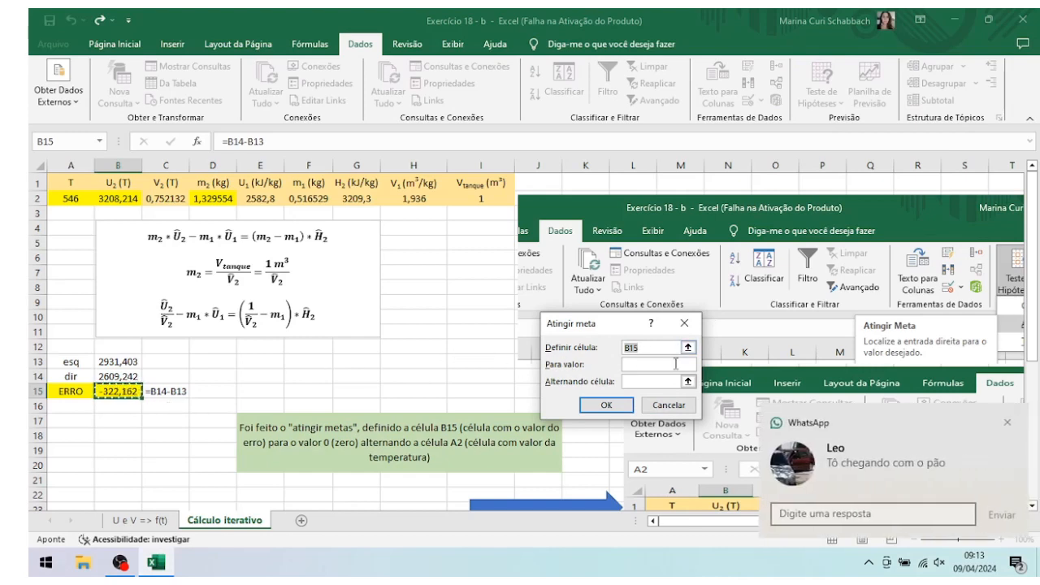
pyautogui.click(643, 365)
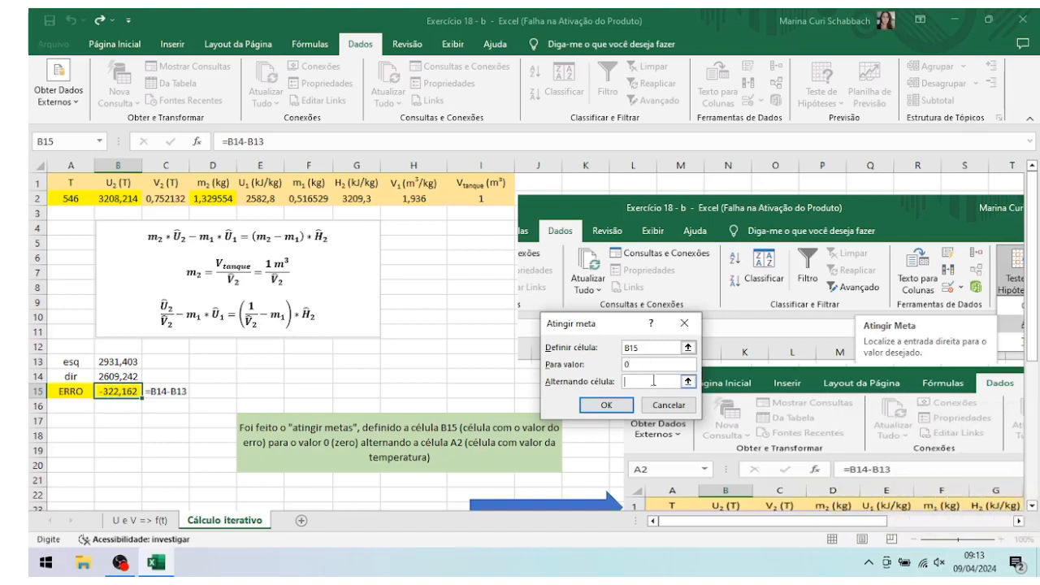
pyautogui.click(65, 201)
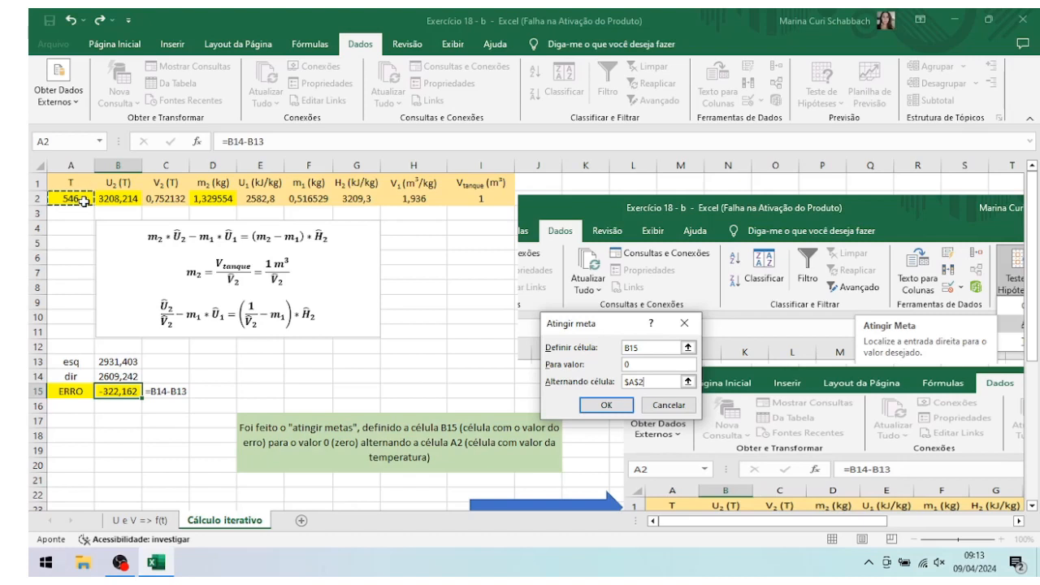
pyautogui.click(606, 406)
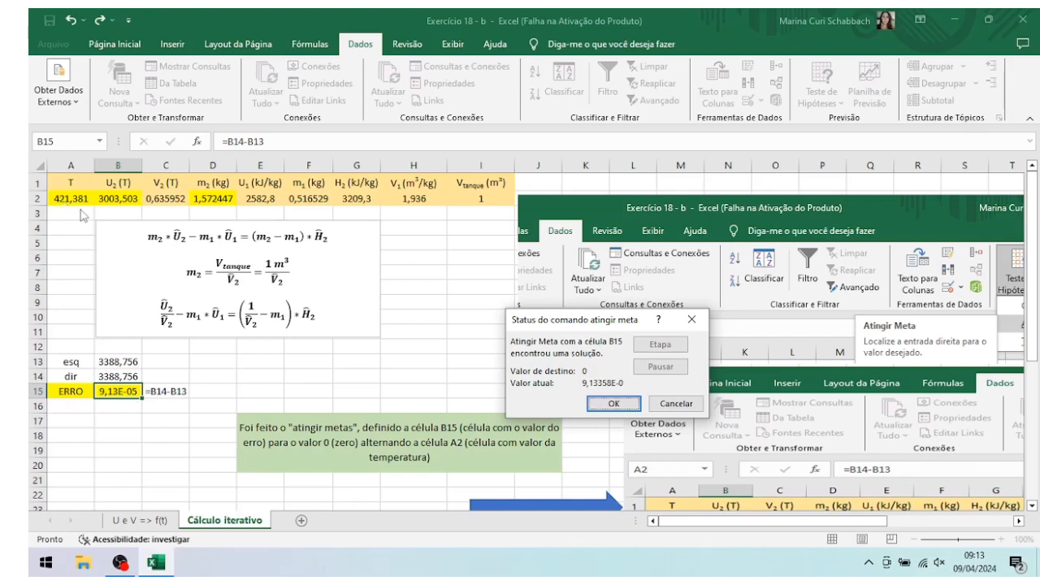
pyautogui.click(615, 403)
pyautogui.scroll(-2, 615, 398)
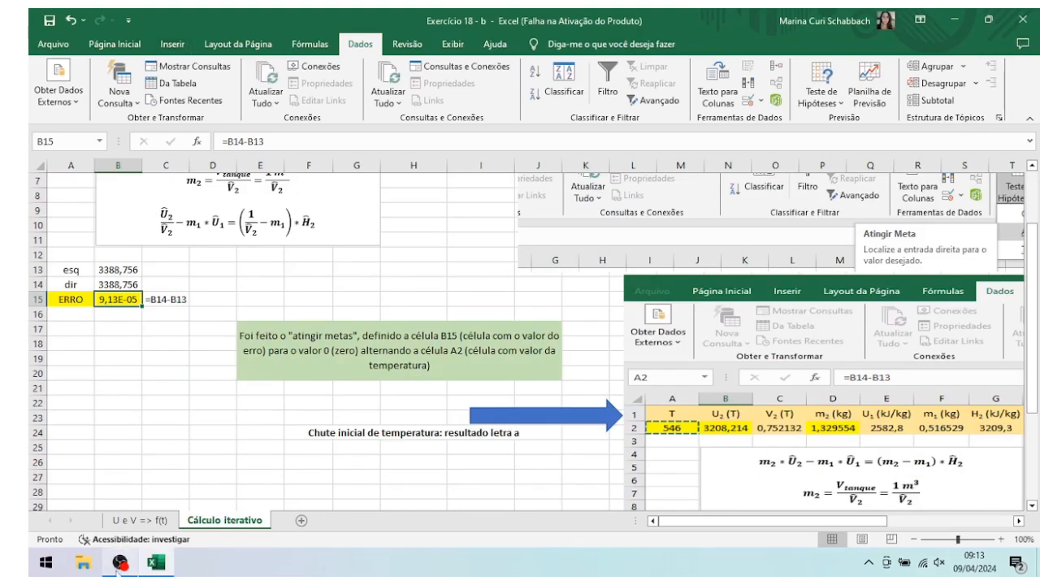